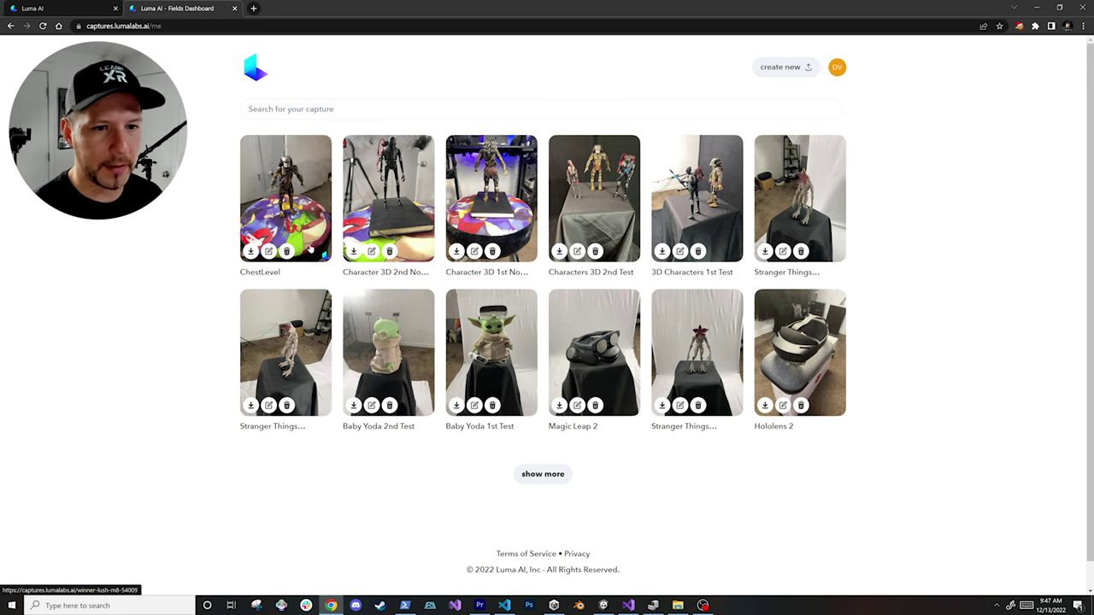
Create a capture named 3dActionFigures with the normal video type and upload IMG_8809.MOV as its source.
{"action": "left_click", "coordinate": [782, 68]}
{"action": "left_click", "coordinate": [458, 382]}
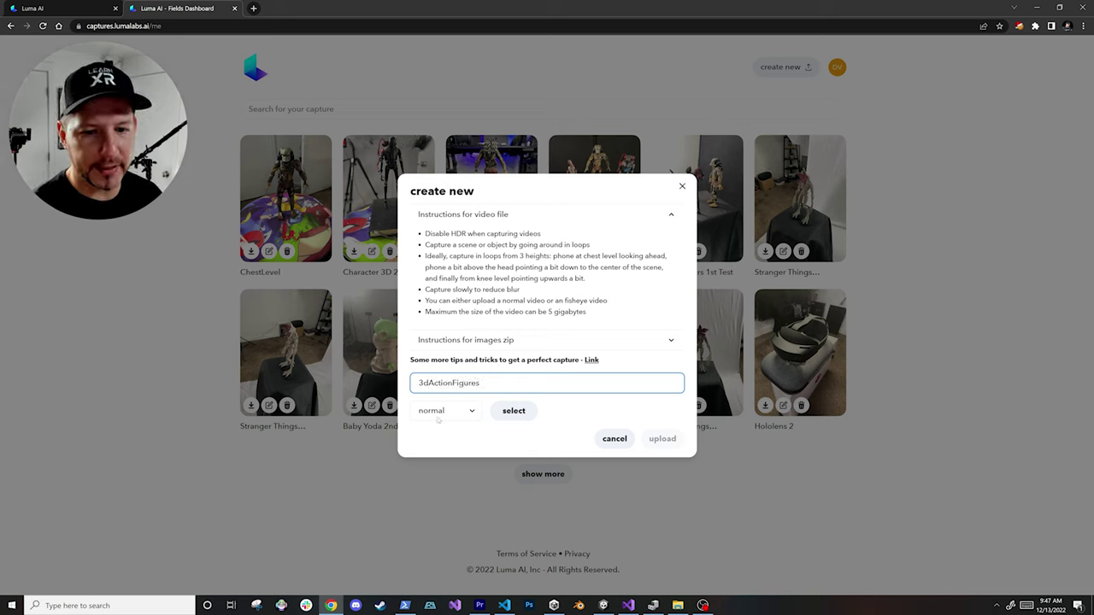
{"action": "left_click", "coordinate": [439, 416]}
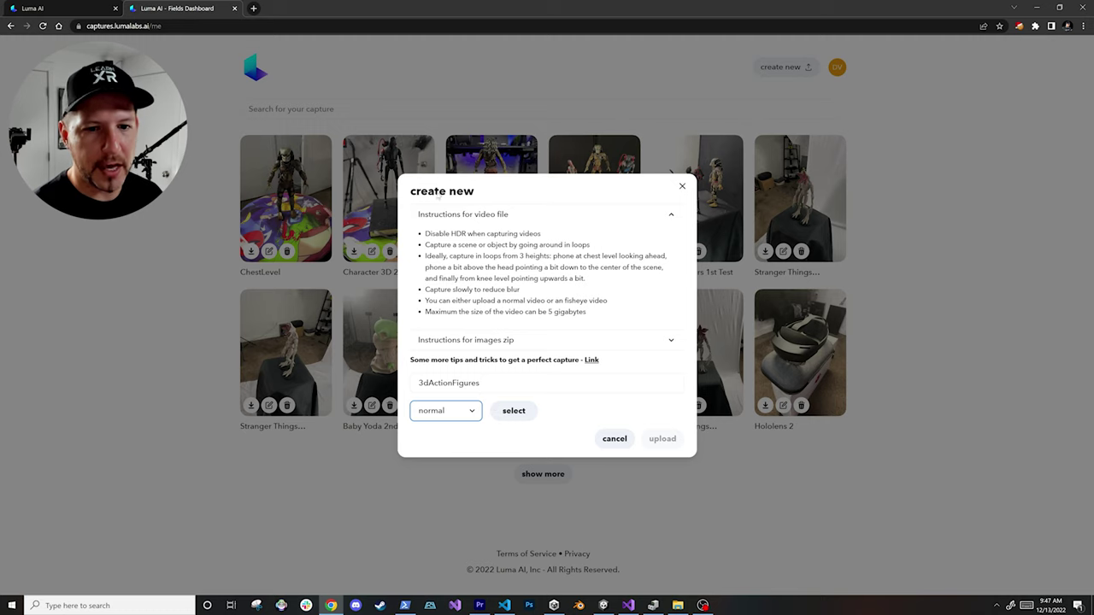
{"action": "left_click", "coordinate": [514, 410]}
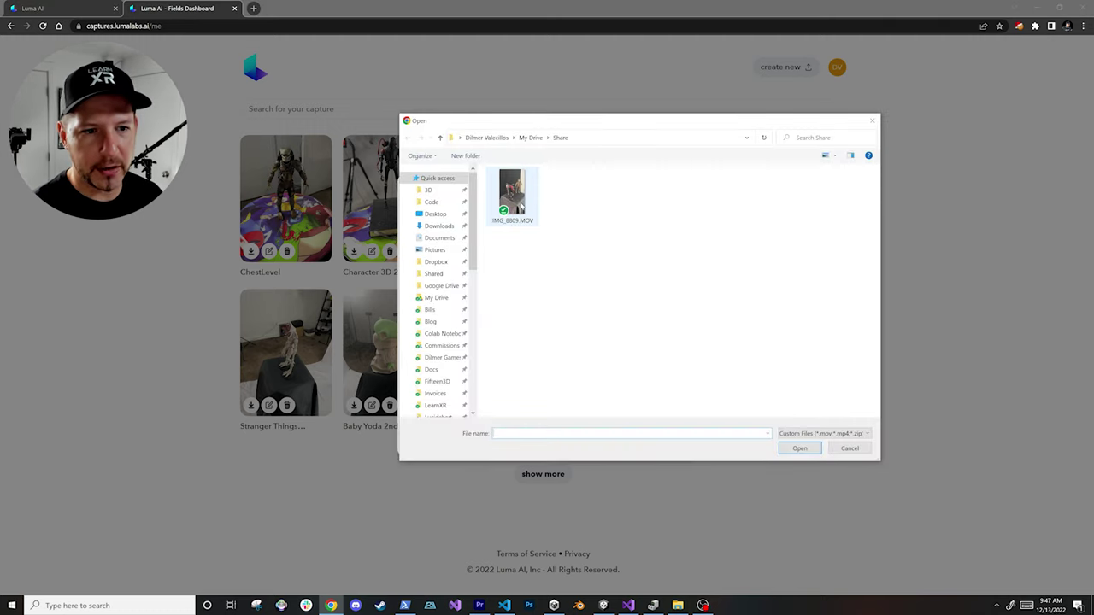
{"action": "double_click", "coordinate": [517, 201]}
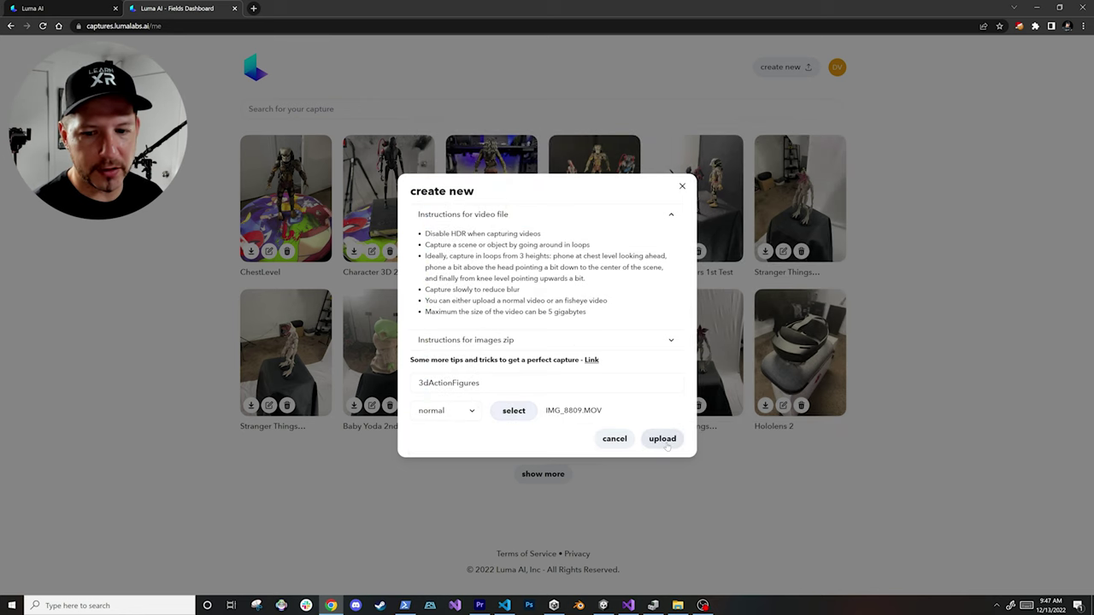
{"action": "left_click", "coordinate": [664, 440]}
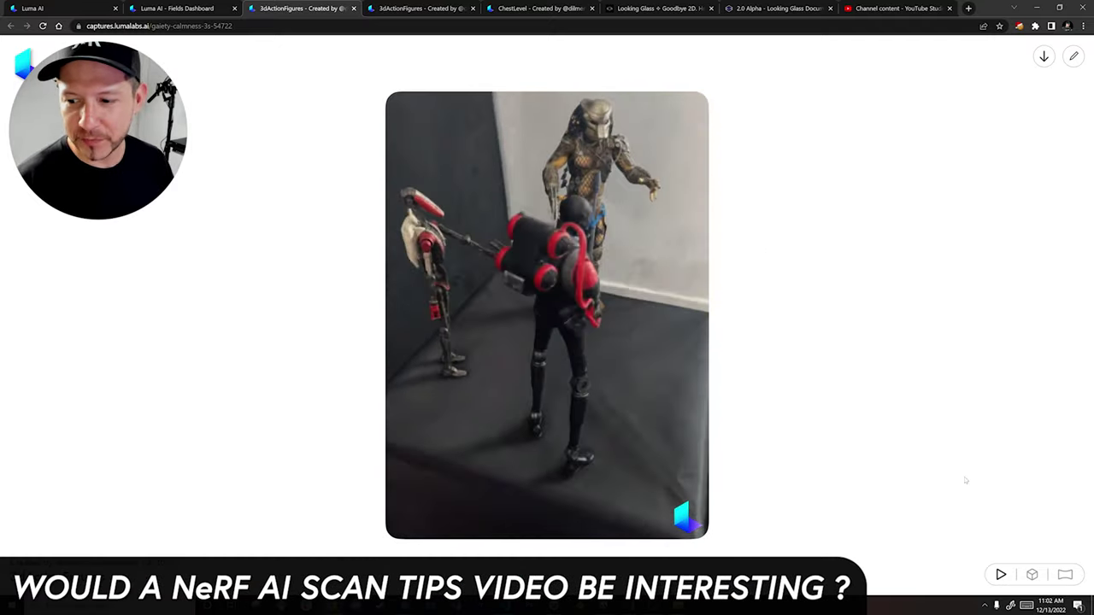
Open the interactive 3D view of the 3dActionFigures capture and examine the three figures from several angles and up close.
{"action": "left_click", "coordinate": [1033, 575]}
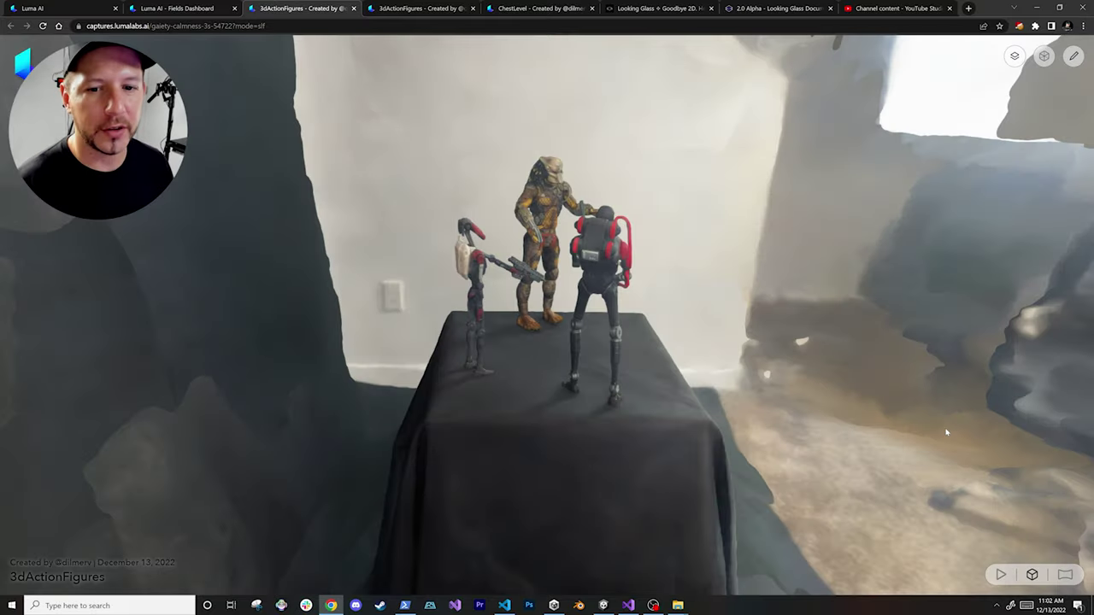
{"action": "left_click_drag", "start_coordinate": [625, 376], "coordinate": [815, 112]}
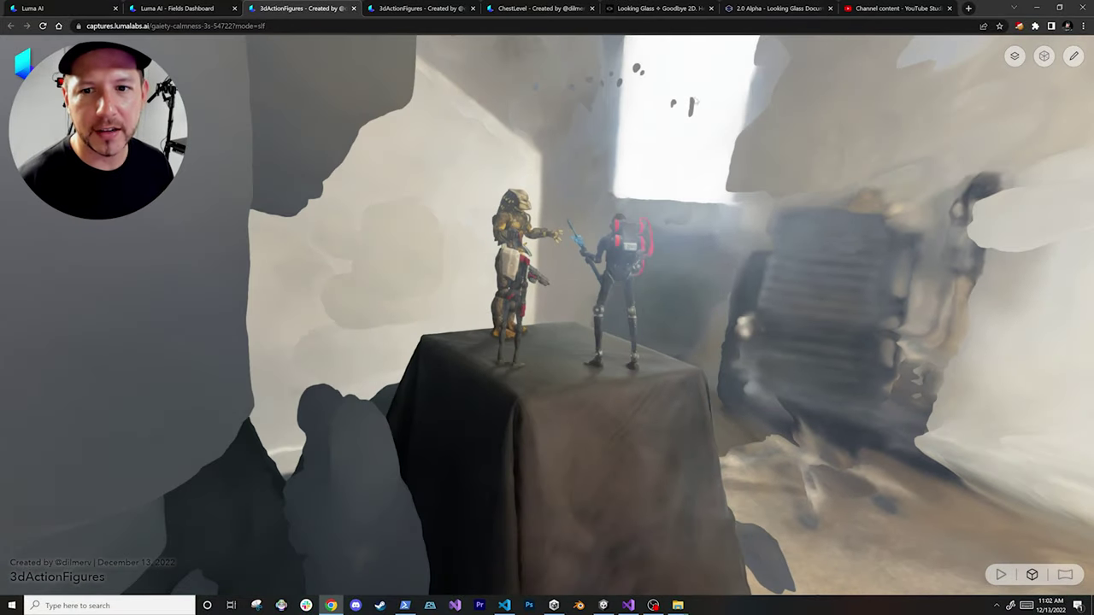
{"action": "left_click_drag", "start_coordinate": [695, 100], "coordinate": [276, 245]}
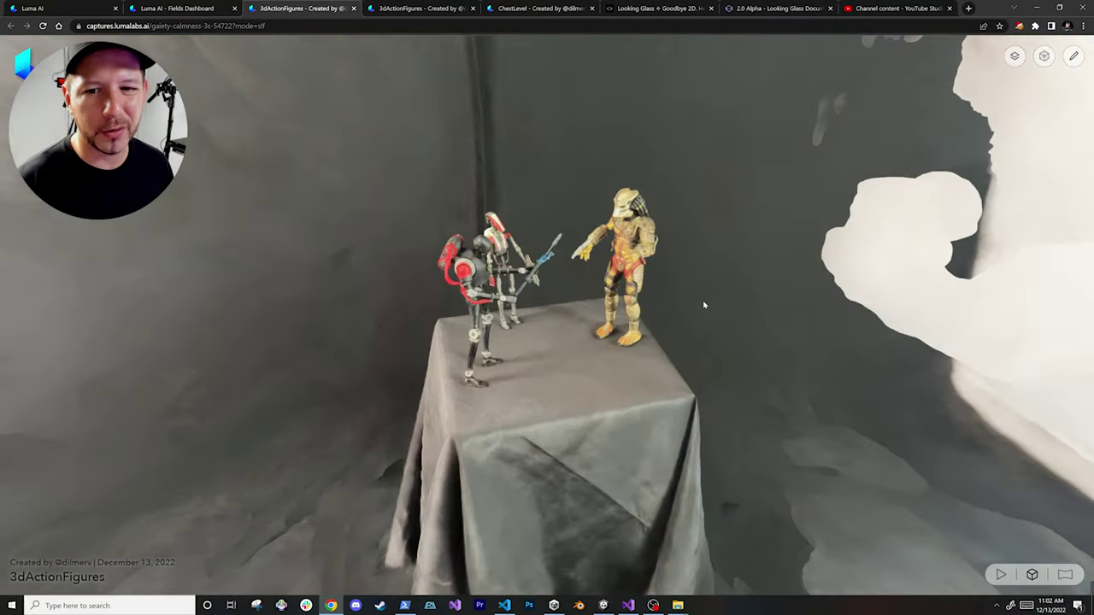
{"action": "left_click_drag", "start_coordinate": [704, 305], "coordinate": [524, 226]}
{"action": "scroll", "coordinate": [524, 224], "scroll_direction": "up", "scroll_amount": 5}
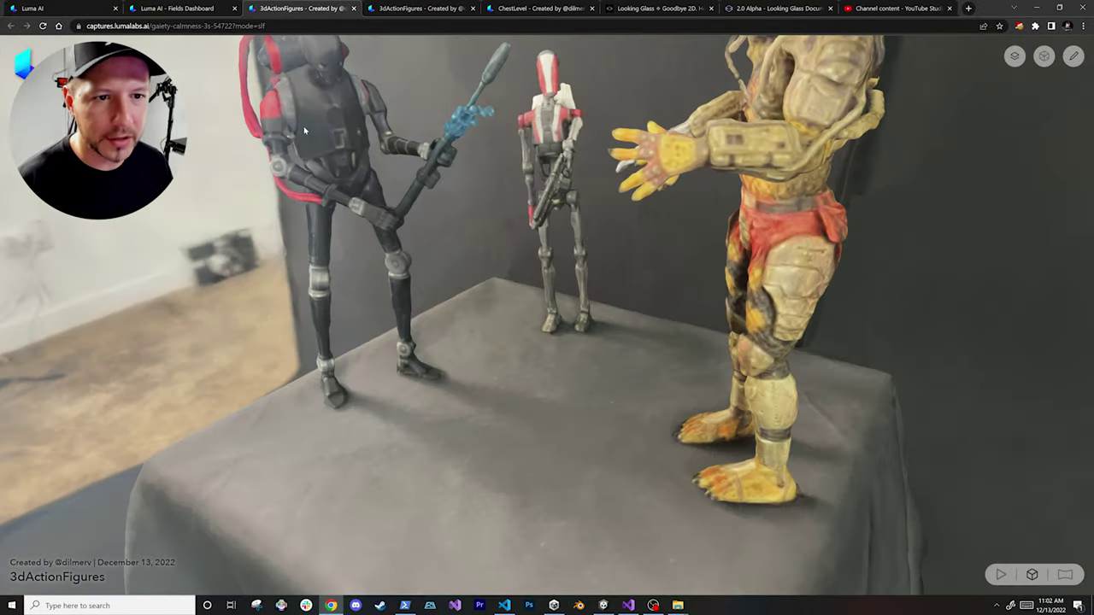
{"action": "scroll", "coordinate": [492, 209], "scroll_direction": "down", "scroll_amount": 5}
{"action": "left_click_drag", "start_coordinate": [657, 257], "coordinate": [748, 243]}
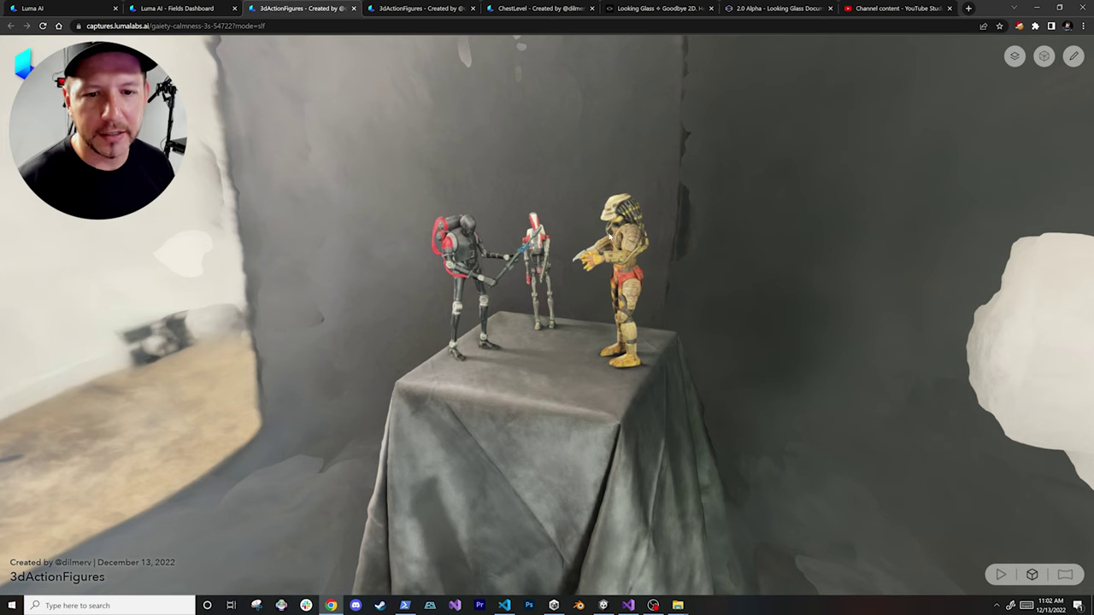
{"action": "left_click_drag", "start_coordinate": [587, 238], "coordinate": [726, 235]}
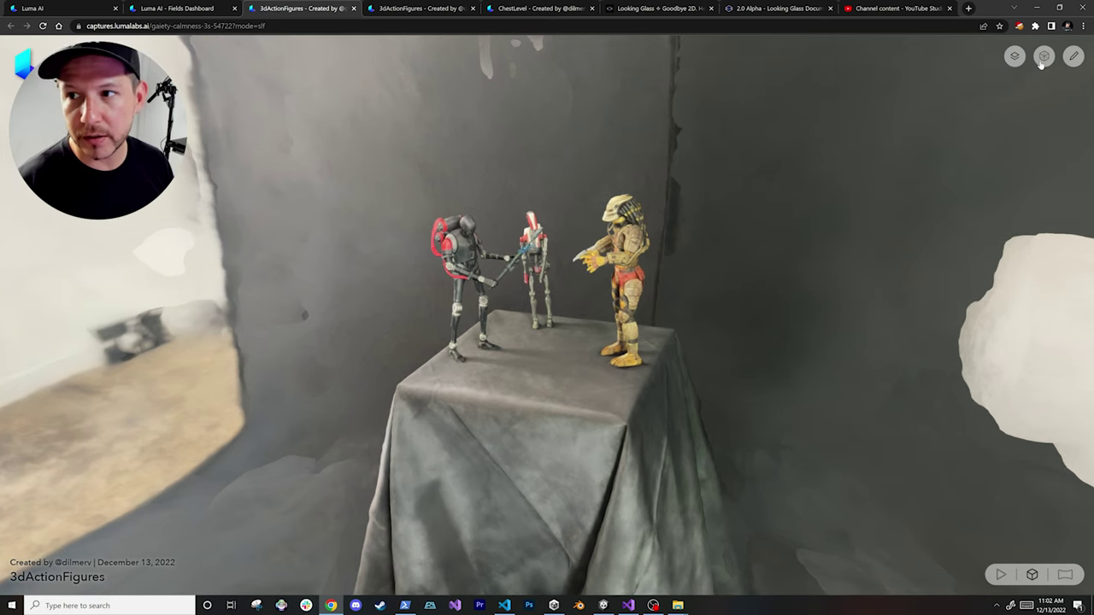
Isolate the three figures from their background, switch the 3D display mode, and inspect them from different angles.
{"action": "left_click", "coordinate": [1017, 57]}
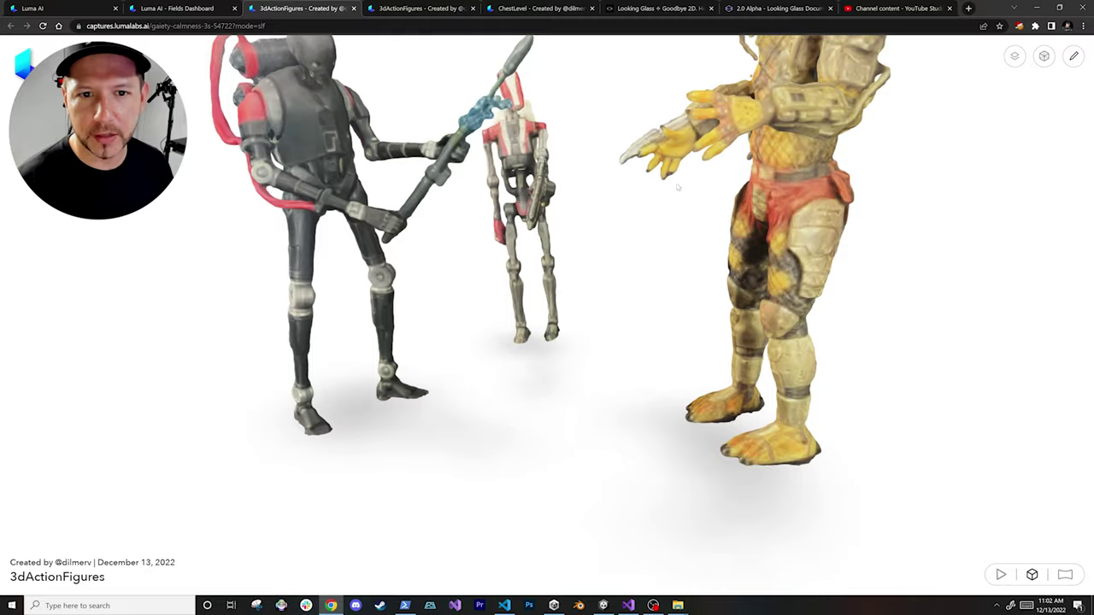
{"action": "left_click_drag", "start_coordinate": [678, 187], "coordinate": [840, 251]}
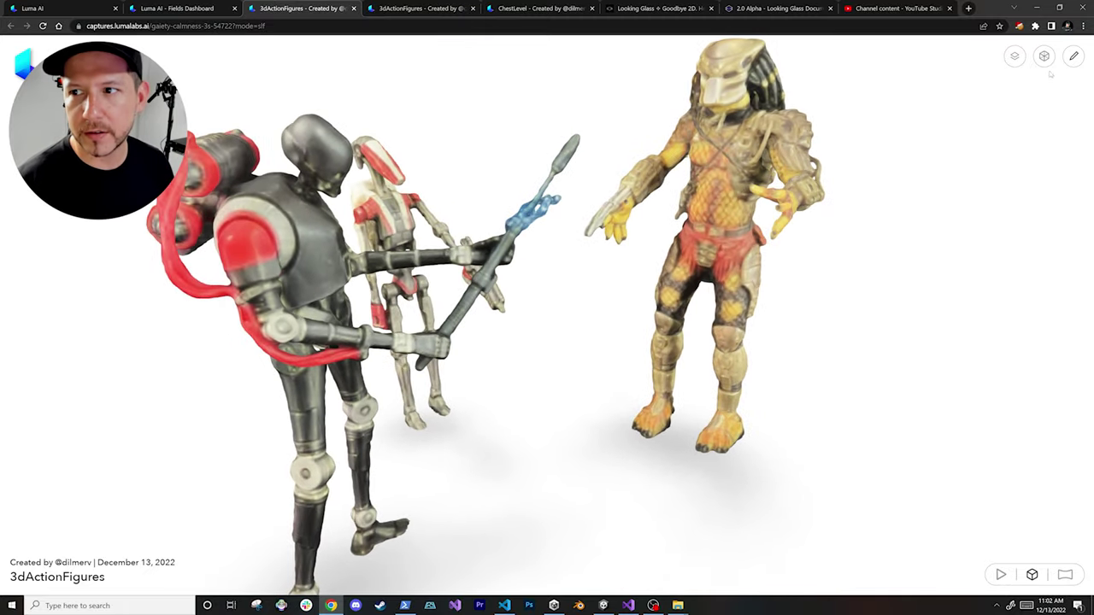
{"action": "left_click", "coordinate": [1045, 57]}
{"action": "left_click_drag", "start_coordinate": [936, 121], "coordinate": [807, 156]}
{"action": "scroll", "coordinate": [807, 156], "scroll_direction": "down", "scroll_amount": 5}
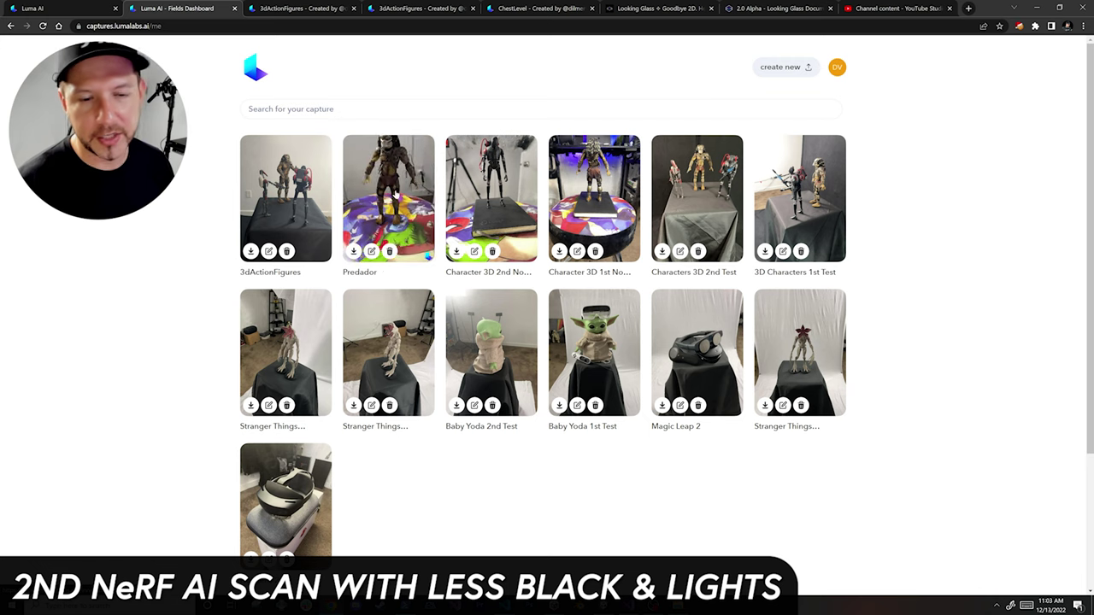
Open the Predador capture from the captures dashboard.
{"action": "left_click", "coordinate": [395, 195]}
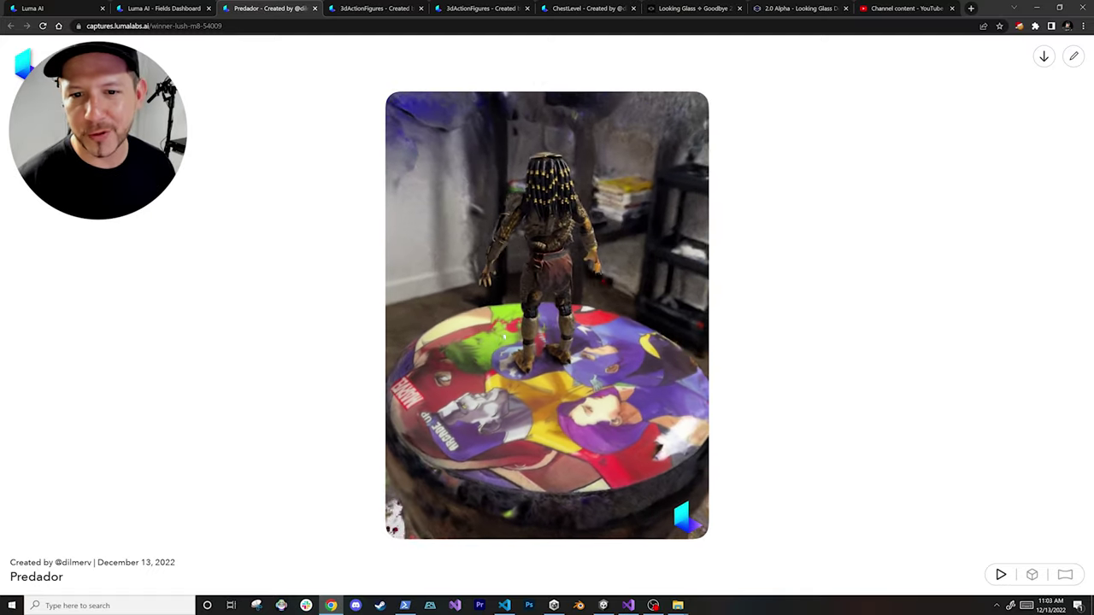
In Blender, export the cleaned character mesh as a Wavefront OBJ named mesh_clean.obj in the Downloads Predador folder.
{"action": "middle_click_drag", "start_coordinate": [574, 169], "coordinate": [296, 318]}
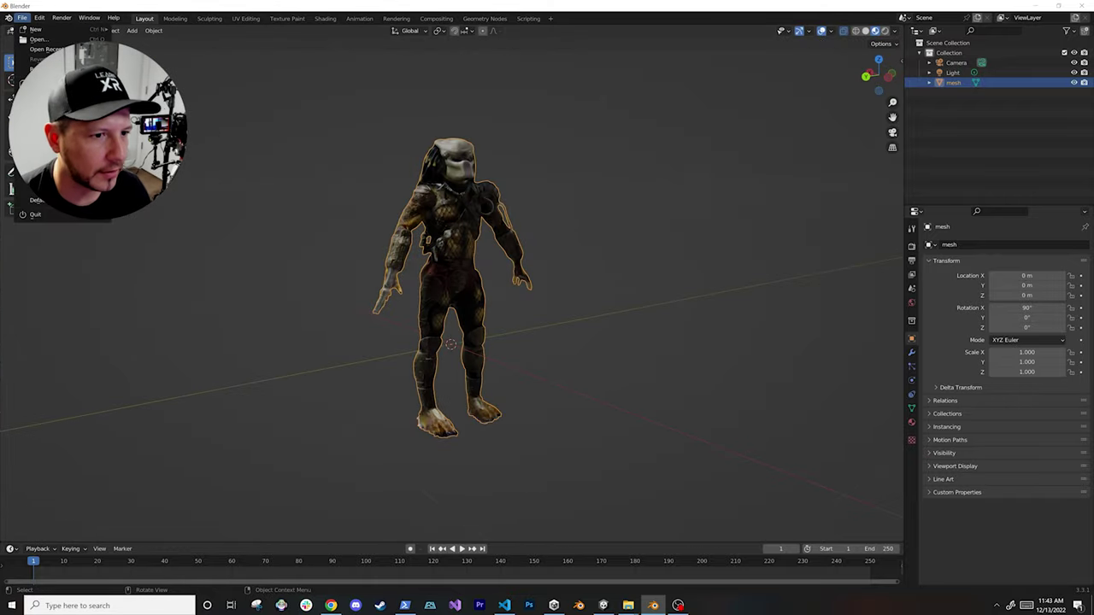
{"action": "mouse_move", "coordinate": [51, 161]}
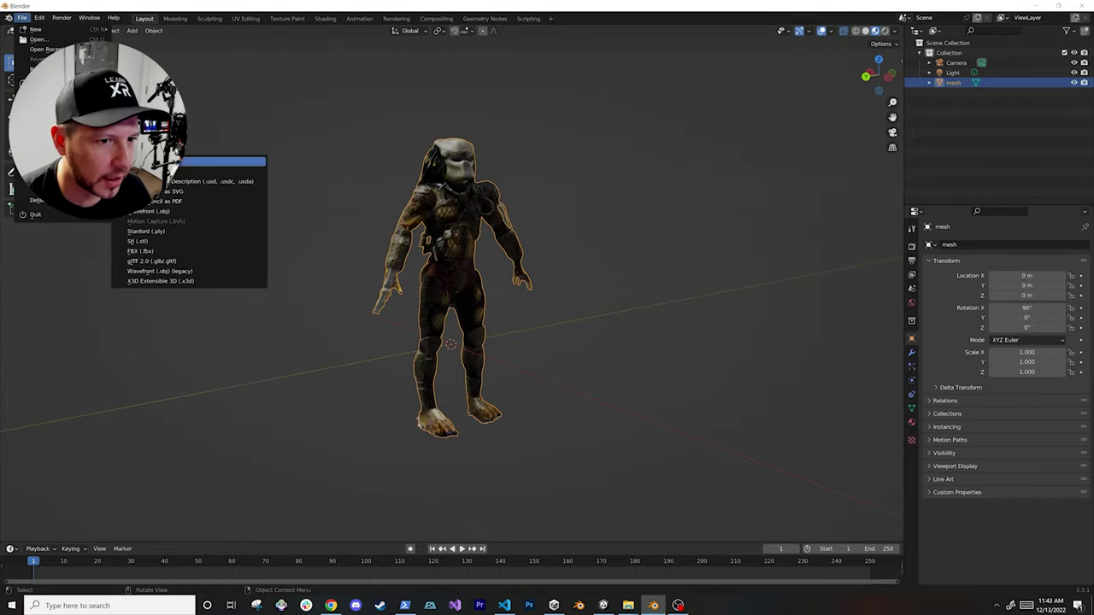
{"action": "left_click", "coordinate": [169, 212]}
{"action": "left_click", "coordinate": [375, 161]}
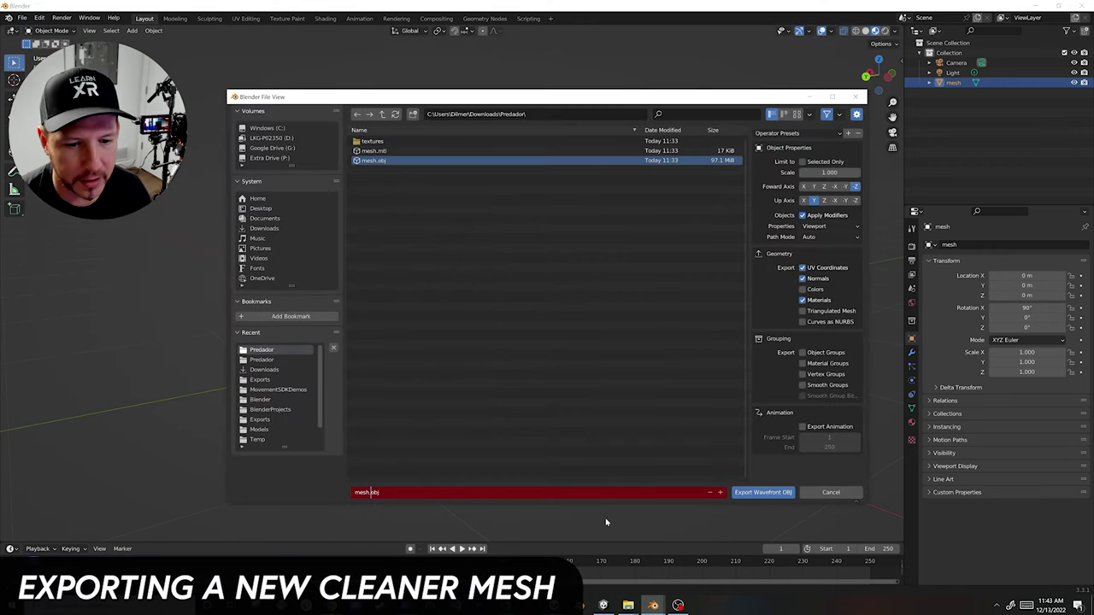
{"action": "type", "text": "lean"}
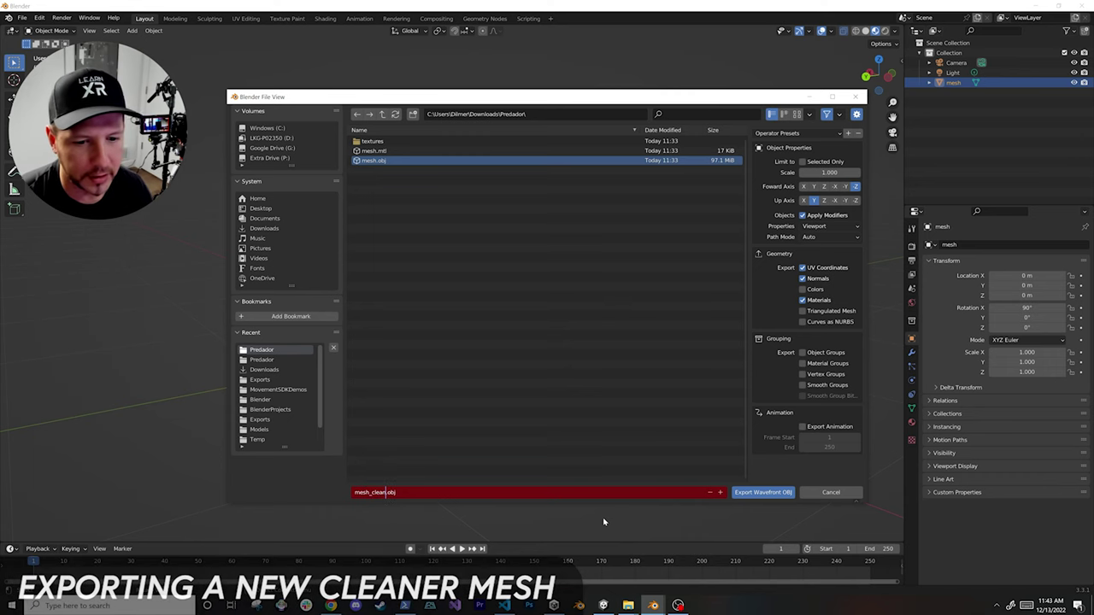
{"action": "left_click", "coordinate": [763, 492]}
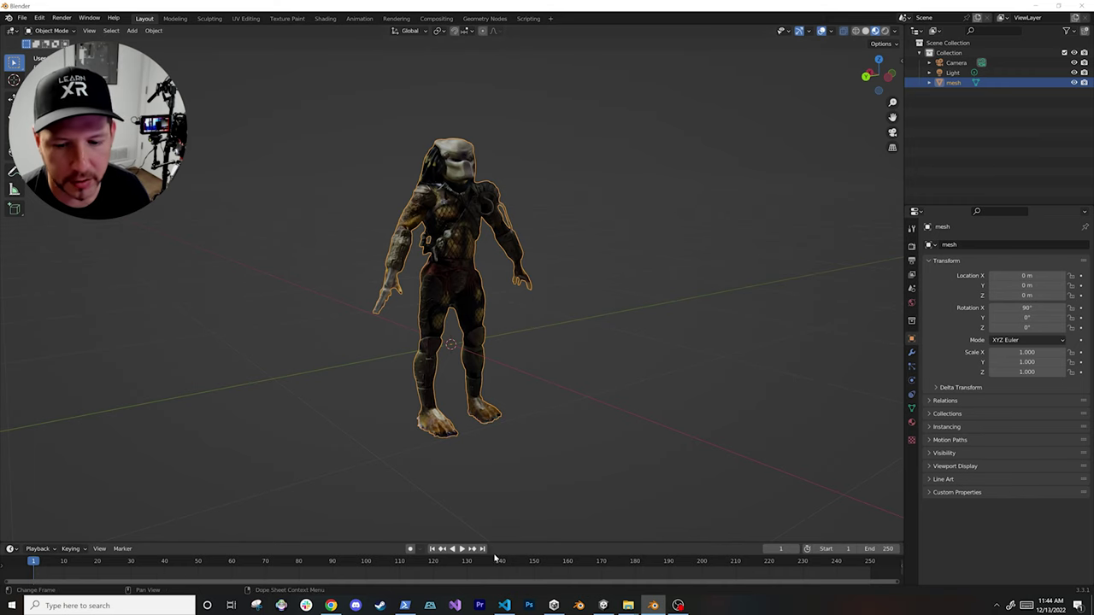
Copy mesh_clean.mtl, mesh_clean.obj and the textures folder from File Explorer into Assets/Models/Predador of the Unity project.
{"action": "left_click", "coordinate": [640, 590]}
{"action": "left_click", "coordinate": [445, 283]}
{"action": "left_click", "coordinate": [446, 294], "text": "shift"}
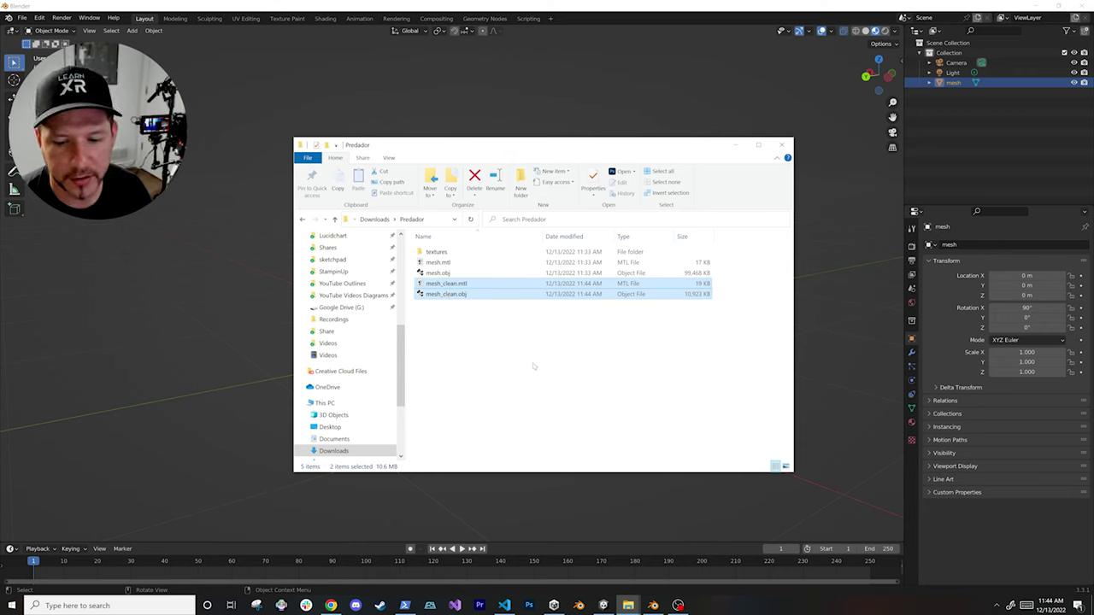
{"action": "left_click", "coordinate": [603, 605]}
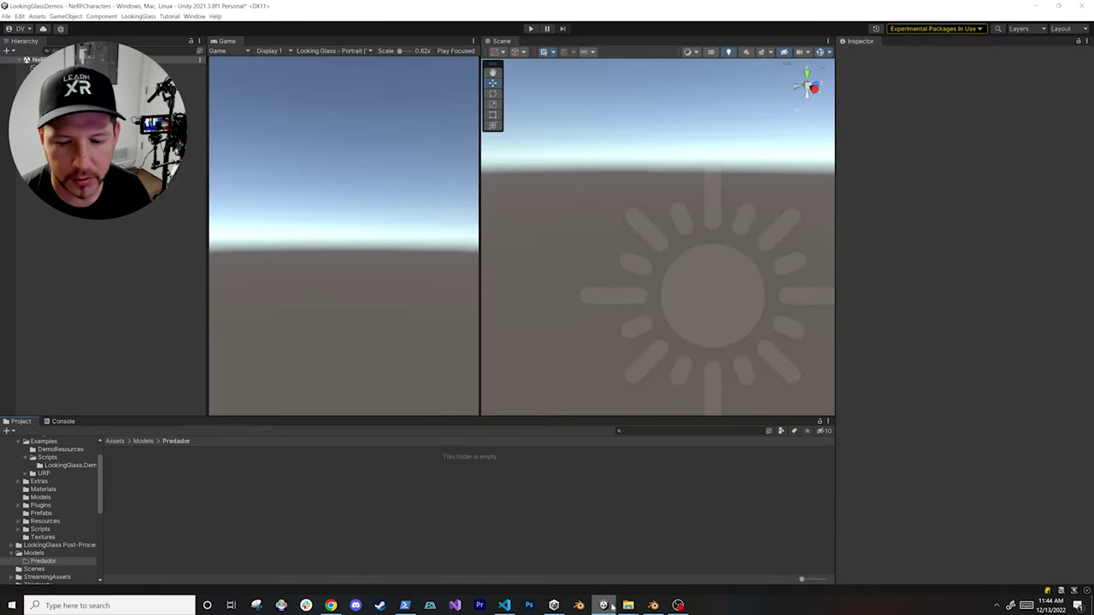
{"action": "left_click", "coordinate": [669, 556]}
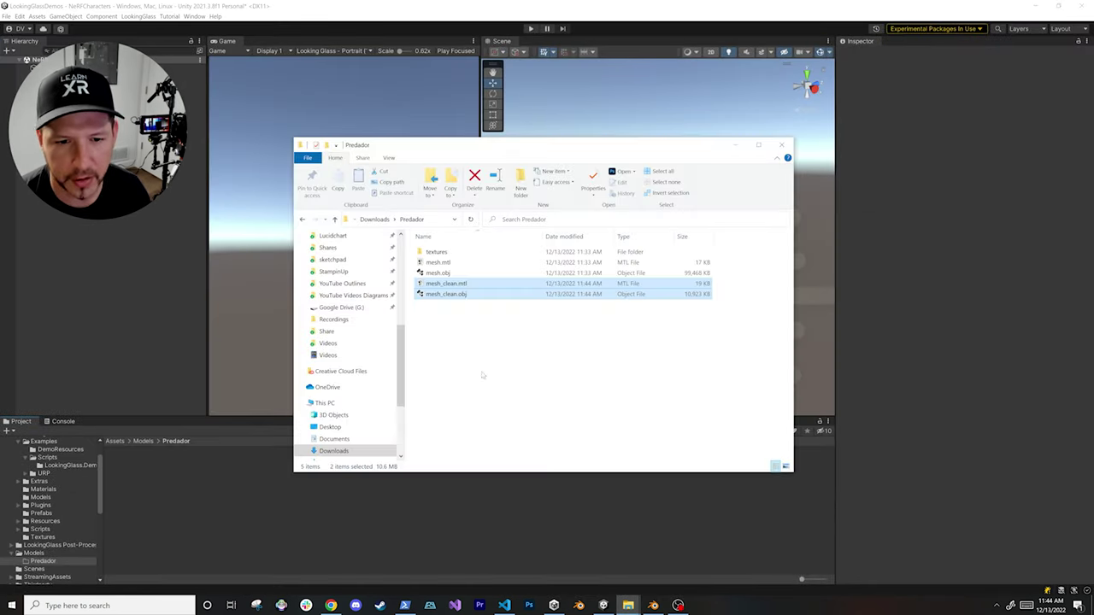
{"action": "left_click", "coordinate": [436, 253], "text": "ctrl"}
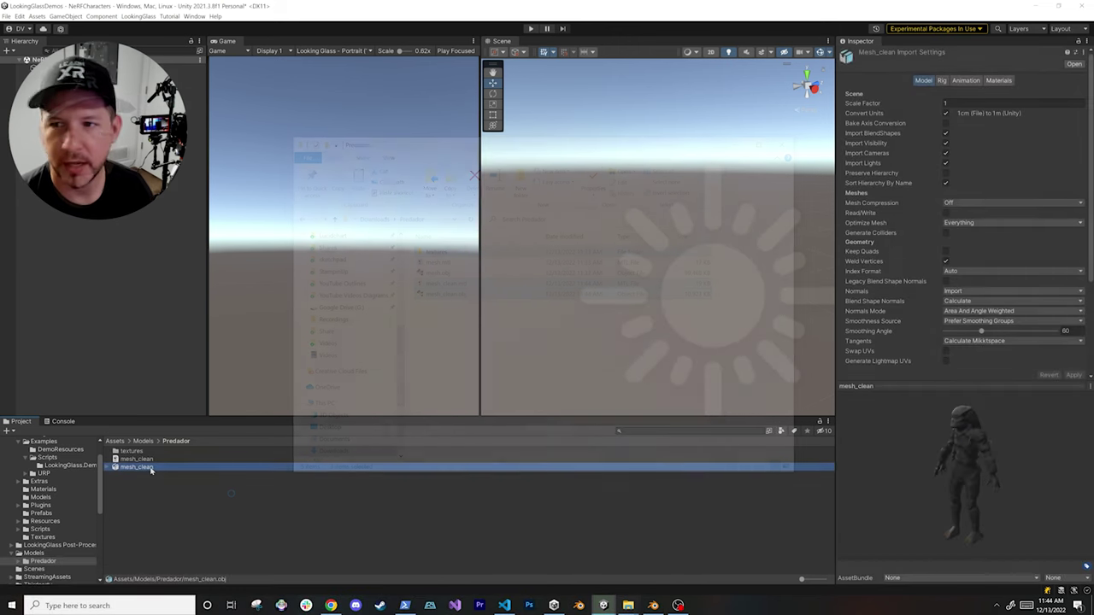
Preview the imported mesh_clean model, add it to the NeRFCharacters scene at the origin, and inspect it up close.
{"action": "mouse_move", "coordinate": [1000, 462]}
{"action": "left_mouse_down"}
{"action": "mouse_move", "coordinate": [1039, 448]}
{"action": "mouse_move", "coordinate": [1012, 456]}
{"action": "mouse_move", "coordinate": [1017, 466]}
{"action": "left_mouse_up"}
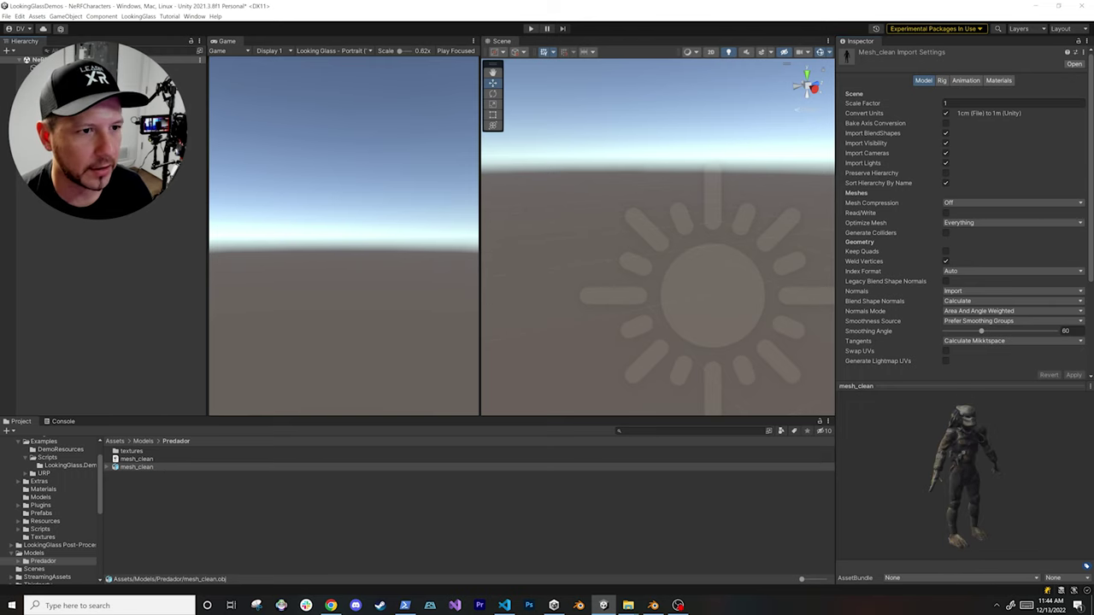
{"action": "left_click_drag", "start_coordinate": [136, 468], "coordinate": [101, 154]}
{"action": "scroll", "coordinate": [643, 240], "scroll_direction": "up", "scroll_amount": 3}
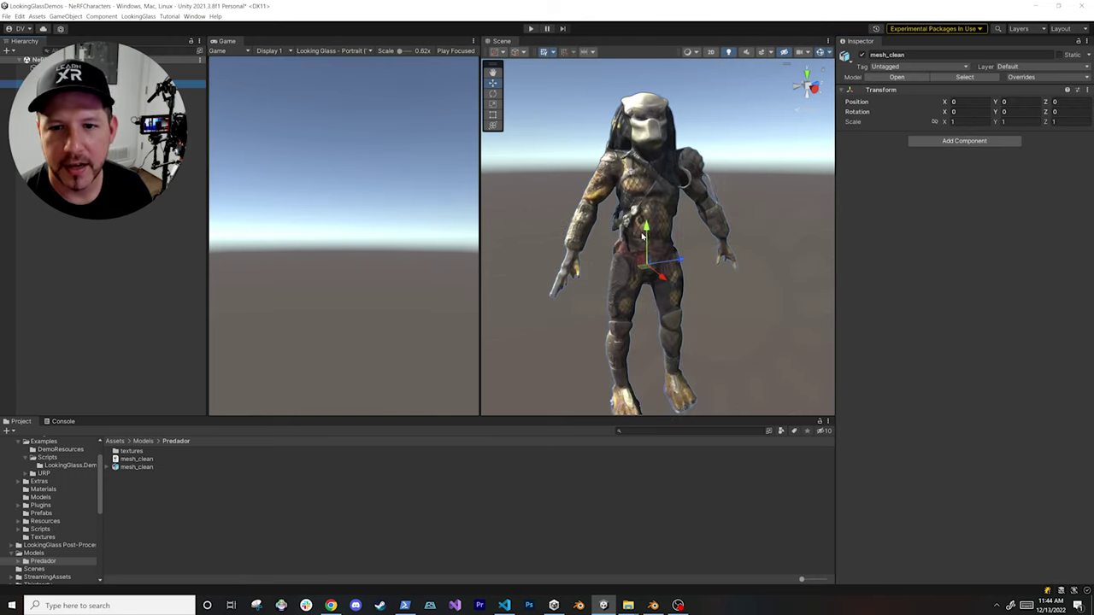
{"action": "left_click_drag", "start_coordinate": [627, 226], "coordinate": [684, 246], "text": "alt"}
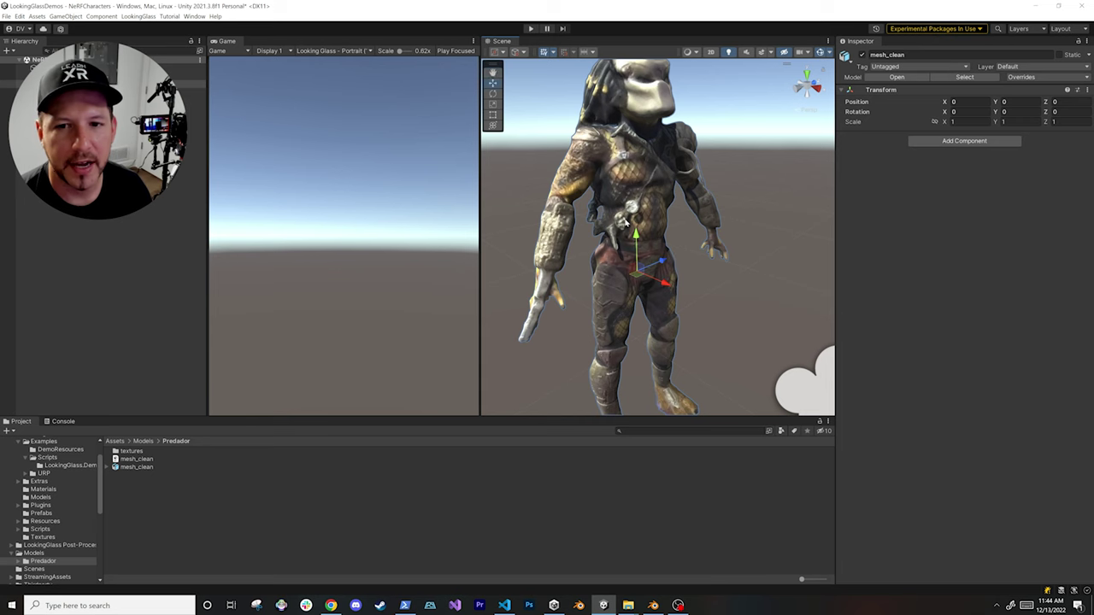
Extract the embedded materials of the mesh_clean model into the Assets/Models/Predador folder.
{"action": "left_click", "coordinate": [136, 466]}
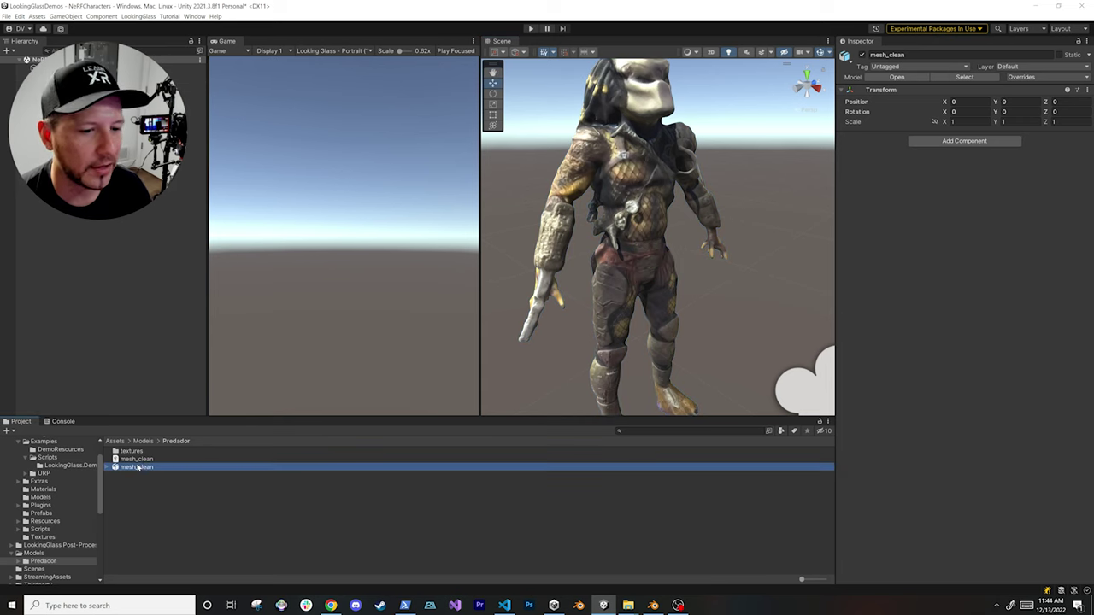
{"action": "left_click", "coordinate": [999, 79]}
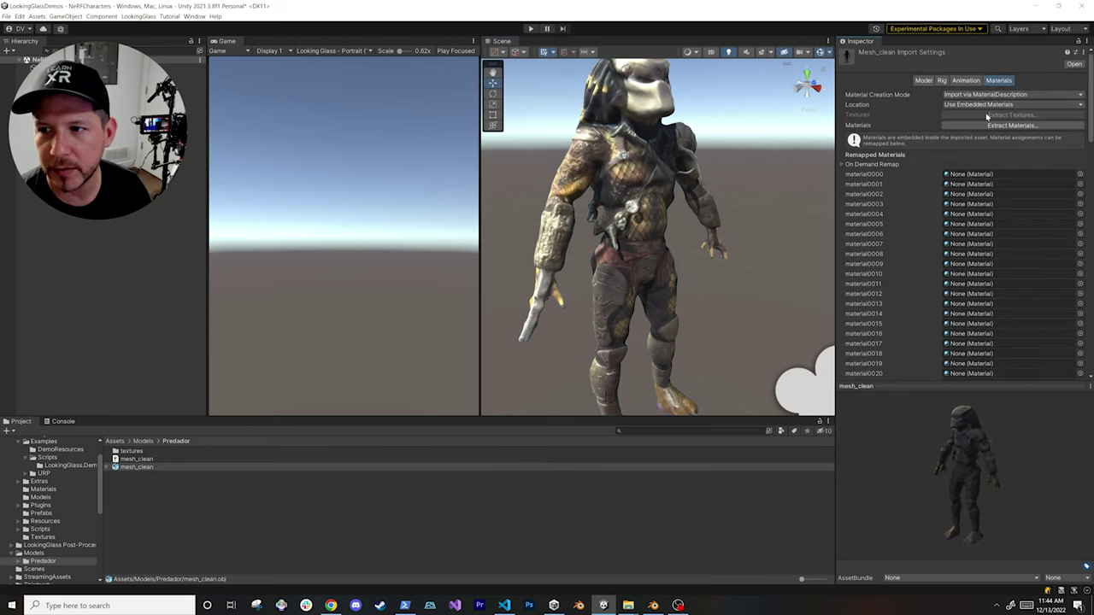
{"action": "left_click", "coordinate": [985, 125]}
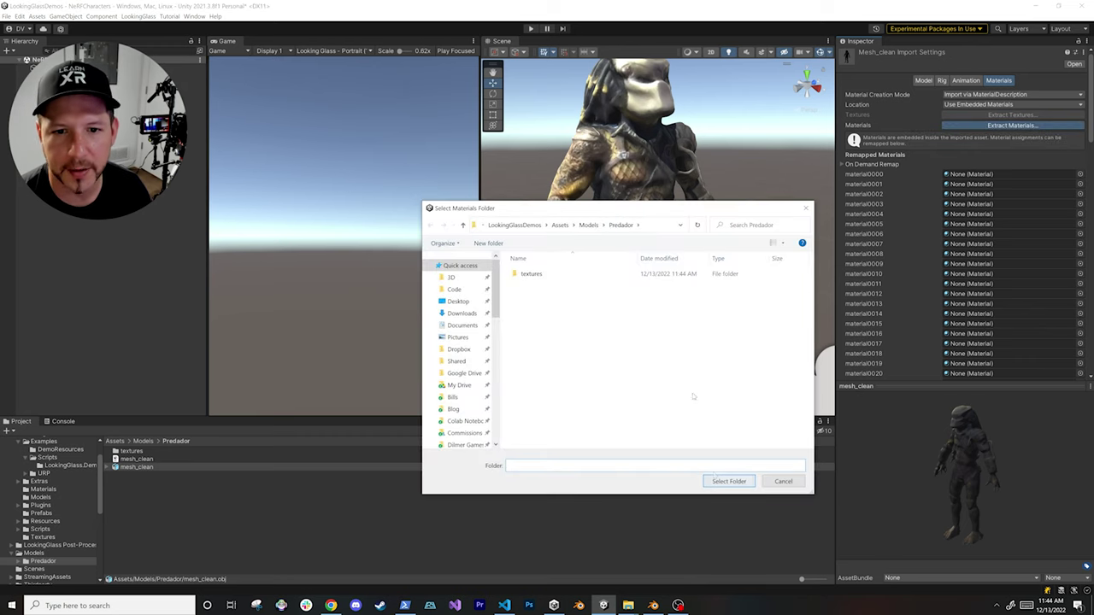
{"action": "left_click", "coordinate": [716, 482]}
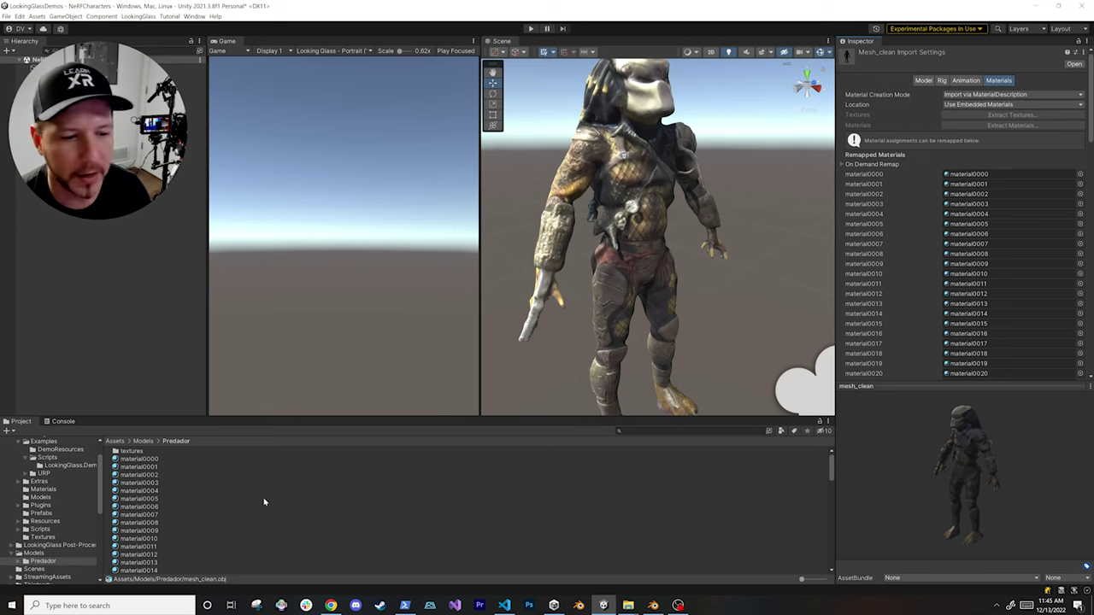
Select all extracted materials from material0000 to material0092 and set their metallic value to 0.225 and smoothness to about 0.163.
{"action": "left_click", "coordinate": [197, 453]}
{"action": "left_click", "coordinate": [192, 460]}
{"action": "scroll", "coordinate": [187, 500], "scroll_direction": "down", "scroll_amount": 15}
{"action": "left_click", "coordinate": [141, 554], "text": "shift"}
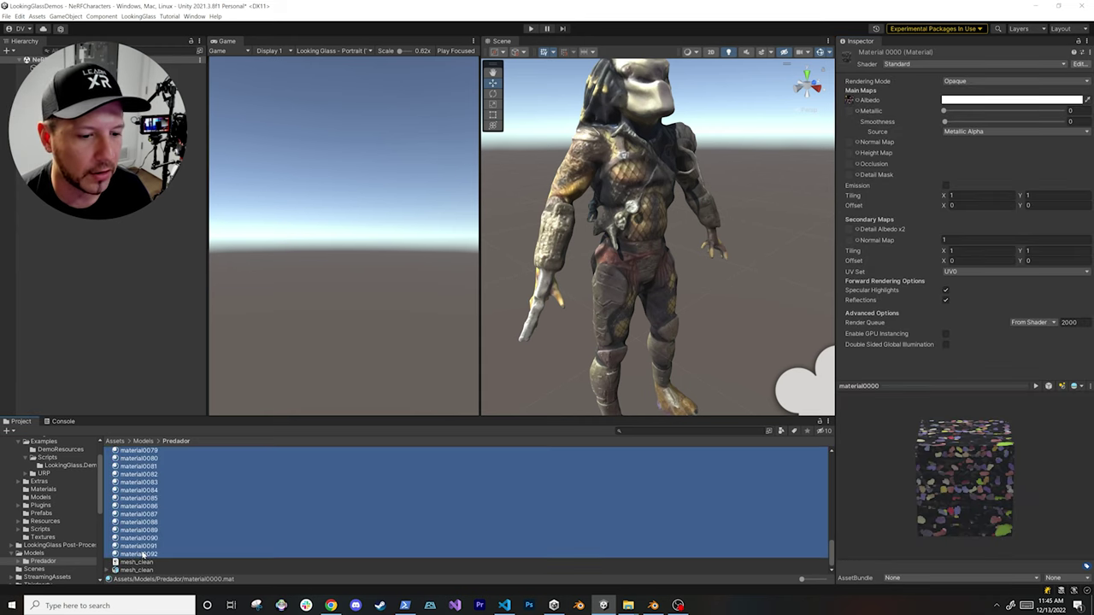
{"action": "middle_click_drag", "start_coordinate": [733, 217], "coordinate": [742, 249]}
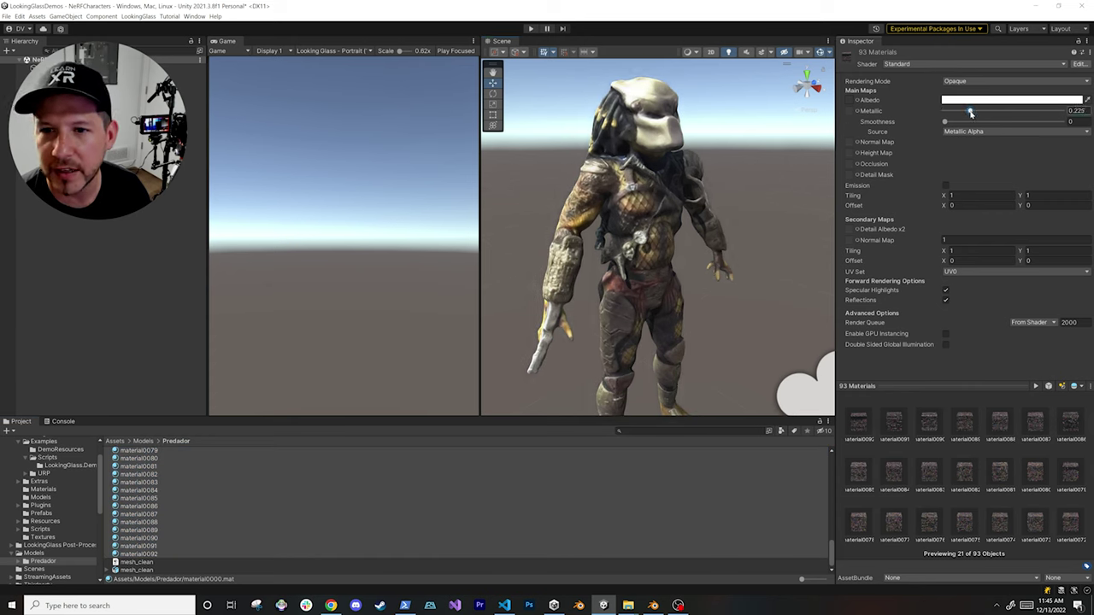
{"action": "middle_click_drag", "start_coordinate": [760, 212], "coordinate": [744, 217]}
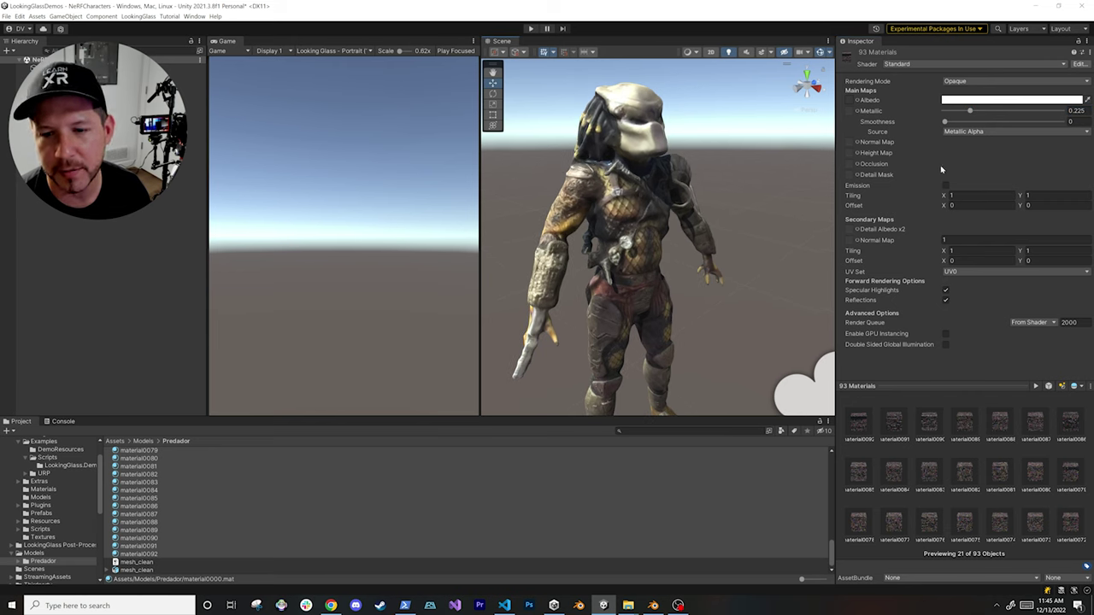
{"action": "left_click_drag", "start_coordinate": [954, 124], "coordinate": [996, 126]}
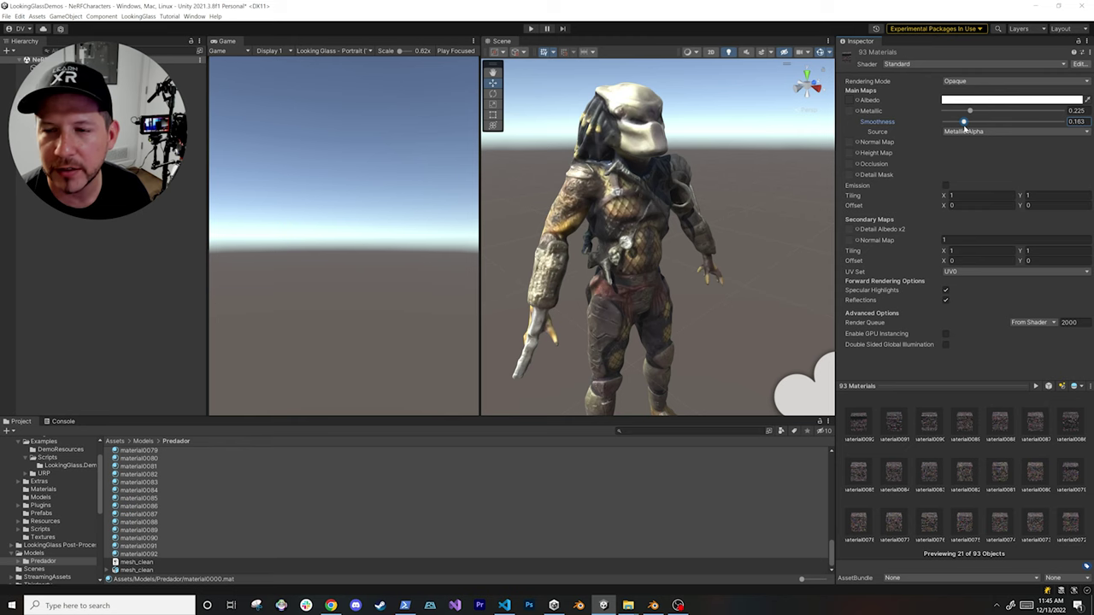
Convert the Main Camera to a Looking Glass hologram camera using the recommended camera settings.
{"action": "left_click_drag", "start_coordinate": [685, 220], "coordinate": [611, 205], "text": "alt"}
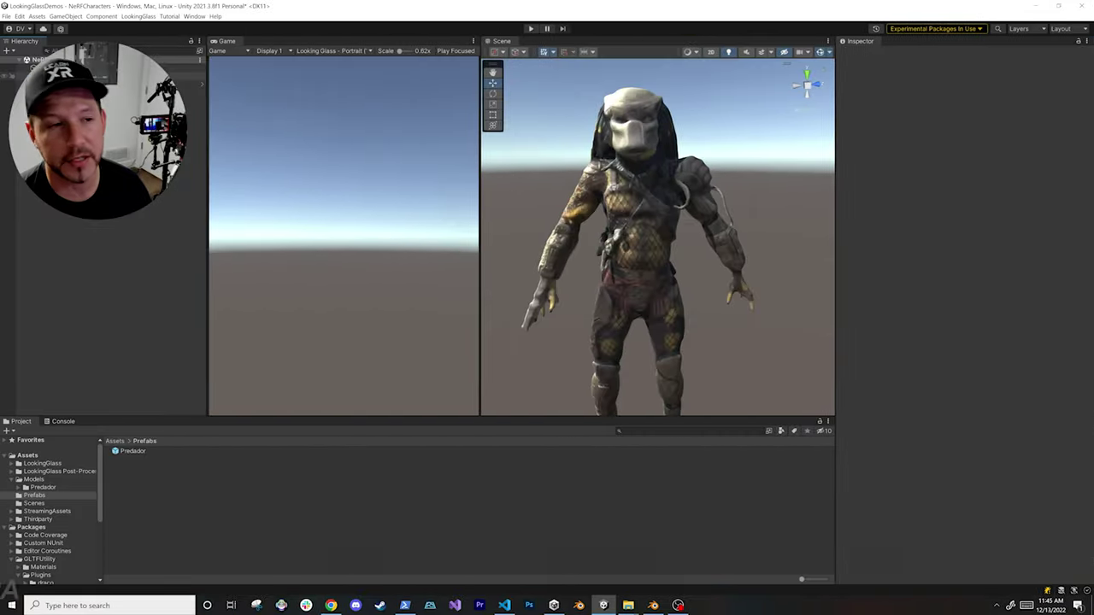
{"action": "left_click", "coordinate": [78, 77]}
{"action": "right_click", "coordinate": [78, 77]}
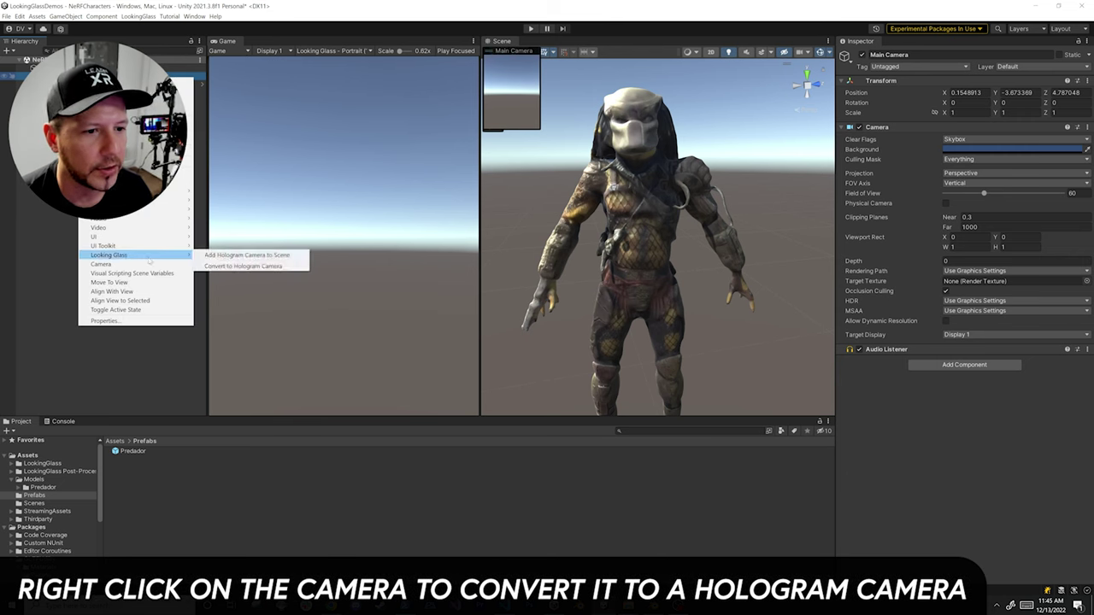
{"action": "left_click", "coordinate": [210, 266]}
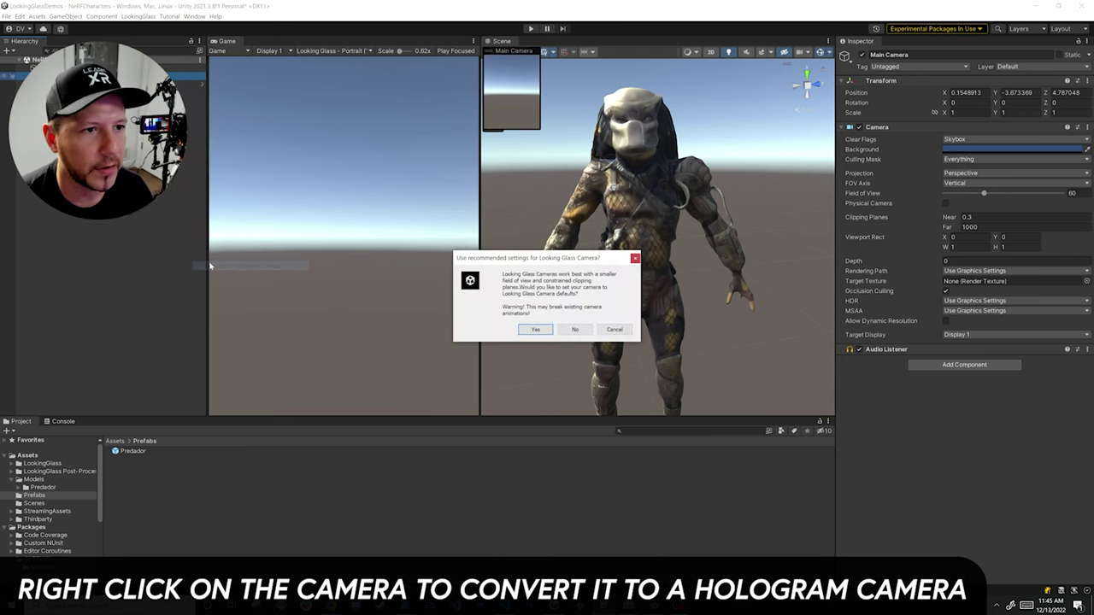
{"action": "left_click", "coordinate": [531, 330]}
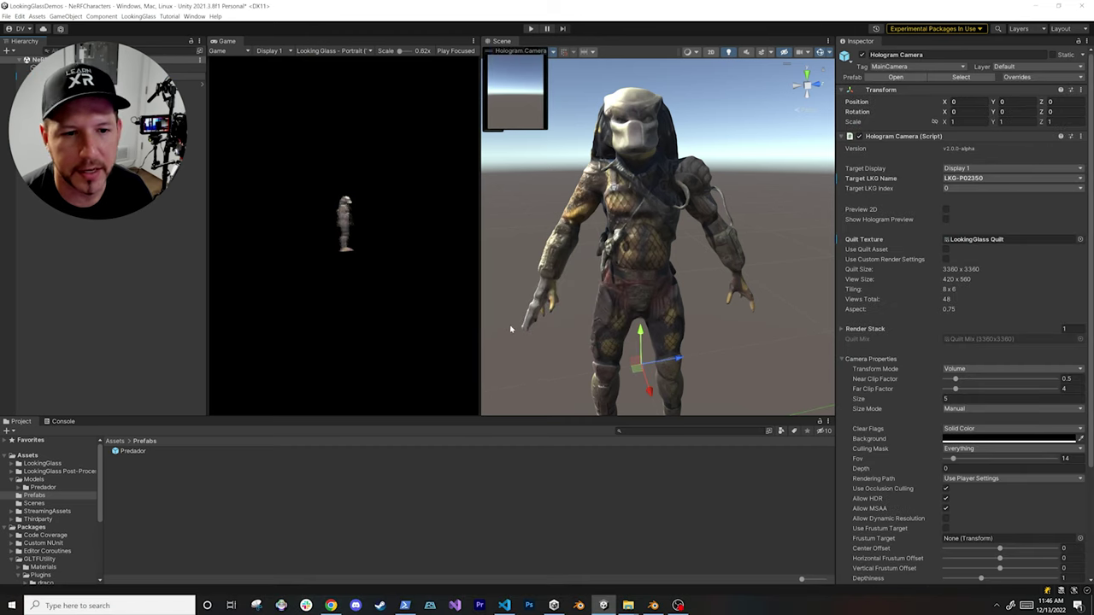
Try a scale of 10 on the X, Y and Z axes for the Predador object.
{"action": "scroll", "coordinate": [649, 304], "scroll_direction": "down", "scroll_amount": 5}
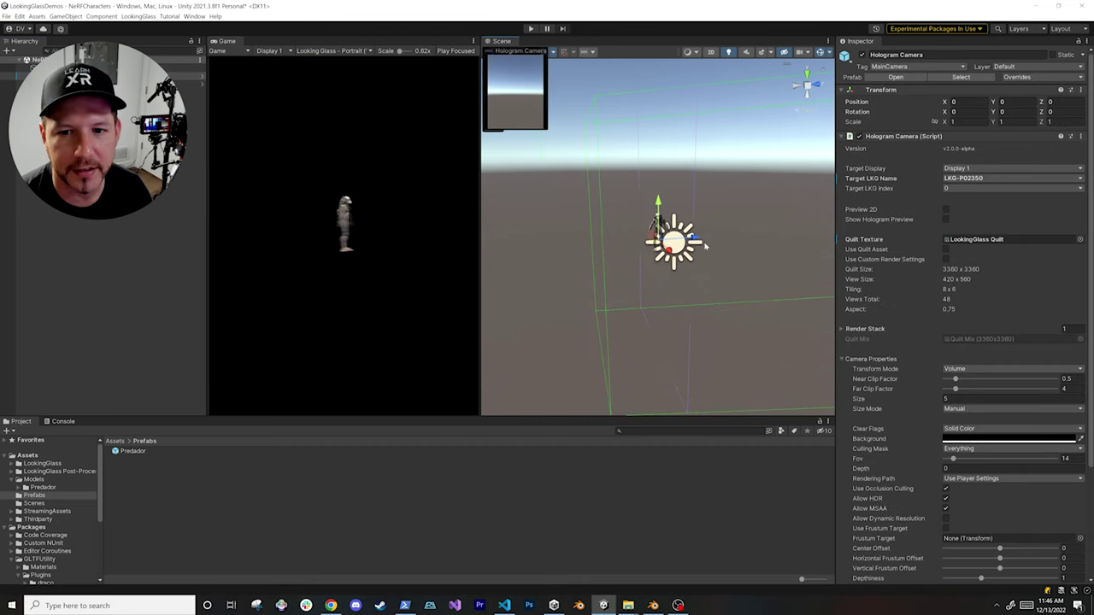
{"action": "left_click_drag", "start_coordinate": [650, 305], "coordinate": [761, 290], "text": "alt"}
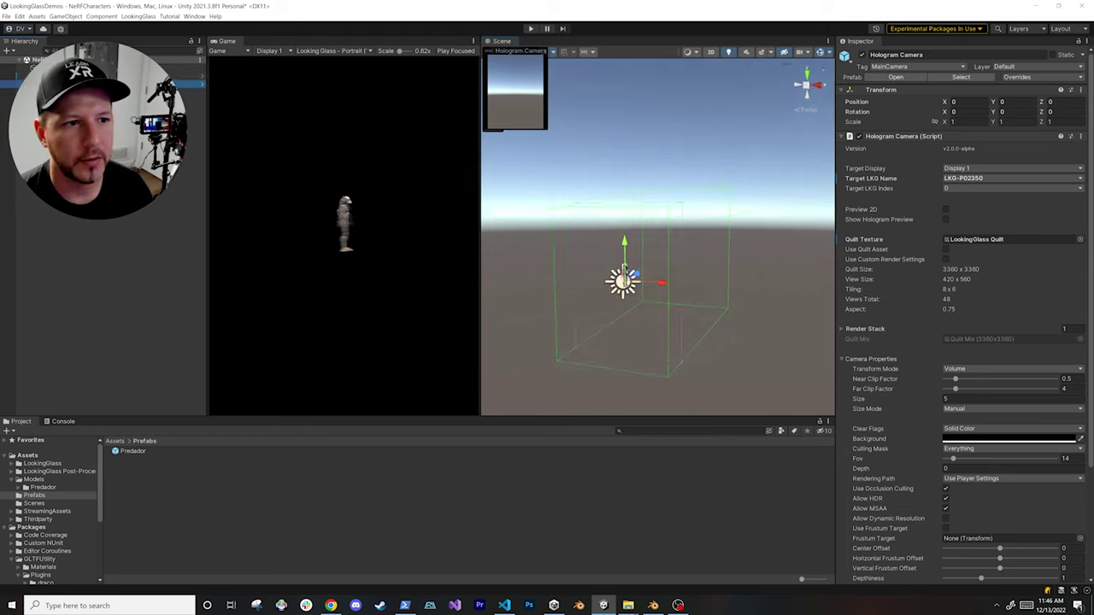
{"action": "left_click", "coordinate": [85, 84]}
{"action": "left_click", "coordinate": [966, 120]}
{"action": "type", "text": "1"}
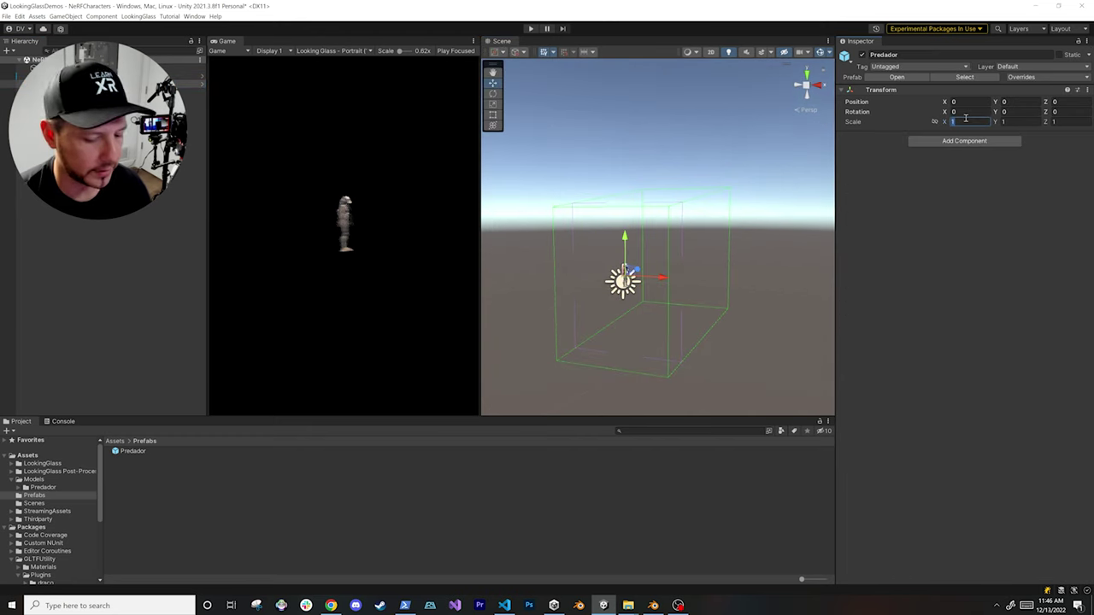
{"action": "type", "text": "010"}
{"action": "key", "text": "Tab"}
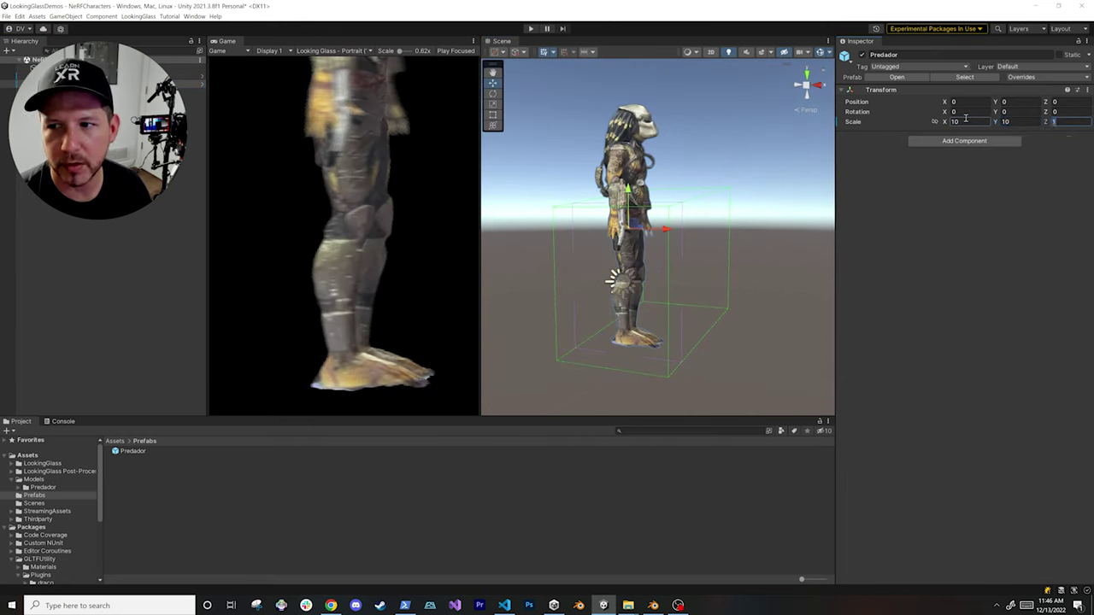
{"action": "type", "text": "10"}
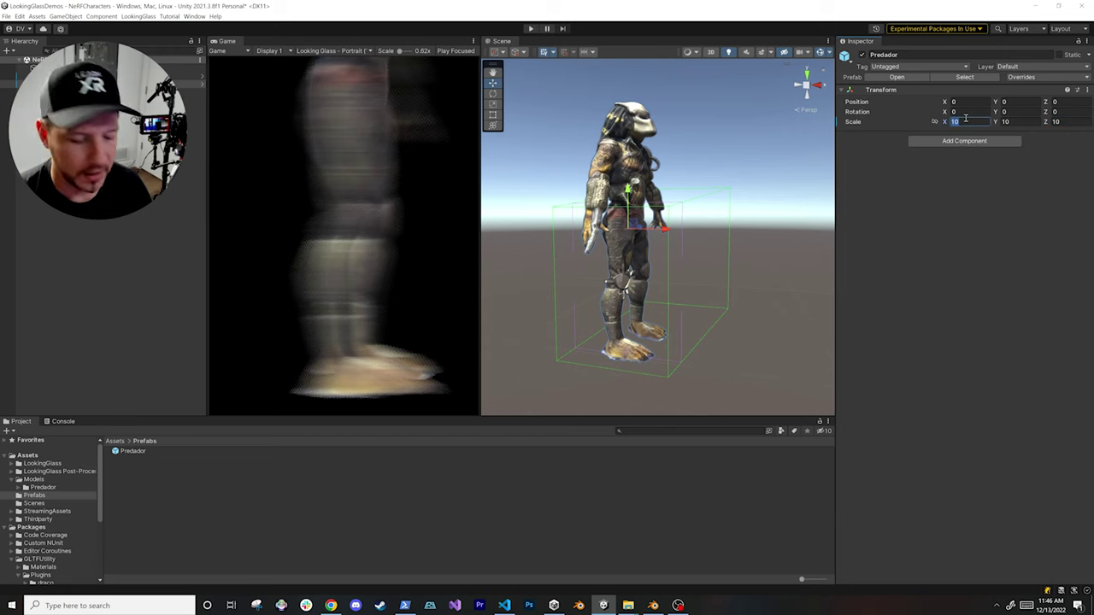
Set the Predador object's scale to 8 on the X, Y and Z axes.
{"action": "type", "text": "8"}
{"action": "key", "text": "Tab"}
{"action": "type", "text": "8"}
{"action": "key", "text": "Tab"}
{"action": "type", "text": "8"}
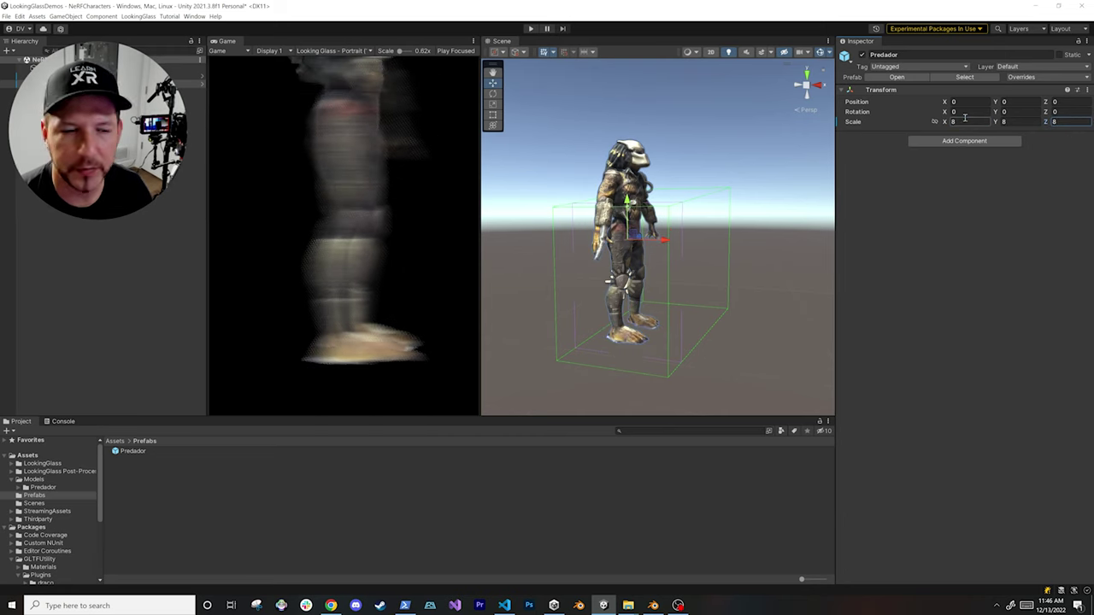
Set the Predador's Y rotation to 90 and lower it to about Y -4.82 in the hologram camera volume.
{"action": "left_click_drag", "start_coordinate": [995, 112], "coordinate": [129, 135]}
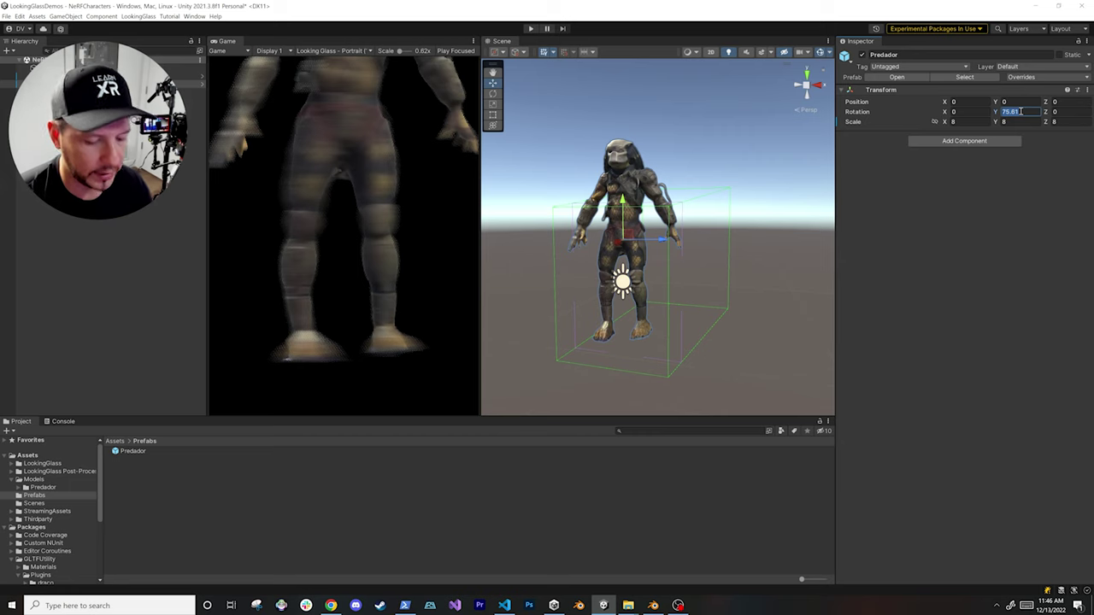
{"action": "type", "text": "90"}
{"action": "left_click_drag", "start_coordinate": [732, 244], "coordinate": [735, 228], "text": "alt"}
{"action": "left_click_drag", "start_coordinate": [641, 202], "coordinate": [643, 287]}
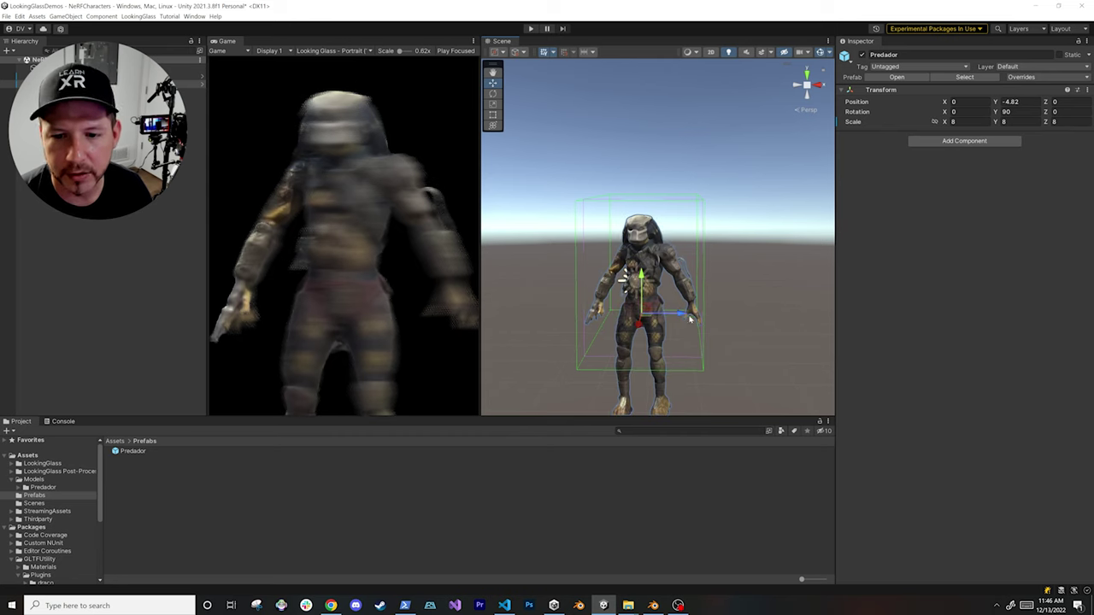
Rotate the Predador to about 75.86 degrees around Y and shift it slightly to about X -0.056, Z 0.011.
{"action": "scroll", "coordinate": [690, 318], "scroll_direction": "down", "scroll_amount": 2}
{"action": "left_click_drag", "start_coordinate": [688, 317], "coordinate": [737, 333], "text": "alt"}
{"action": "scroll", "coordinate": [689, 319], "scroll_direction": "up", "scroll_amount": 3}
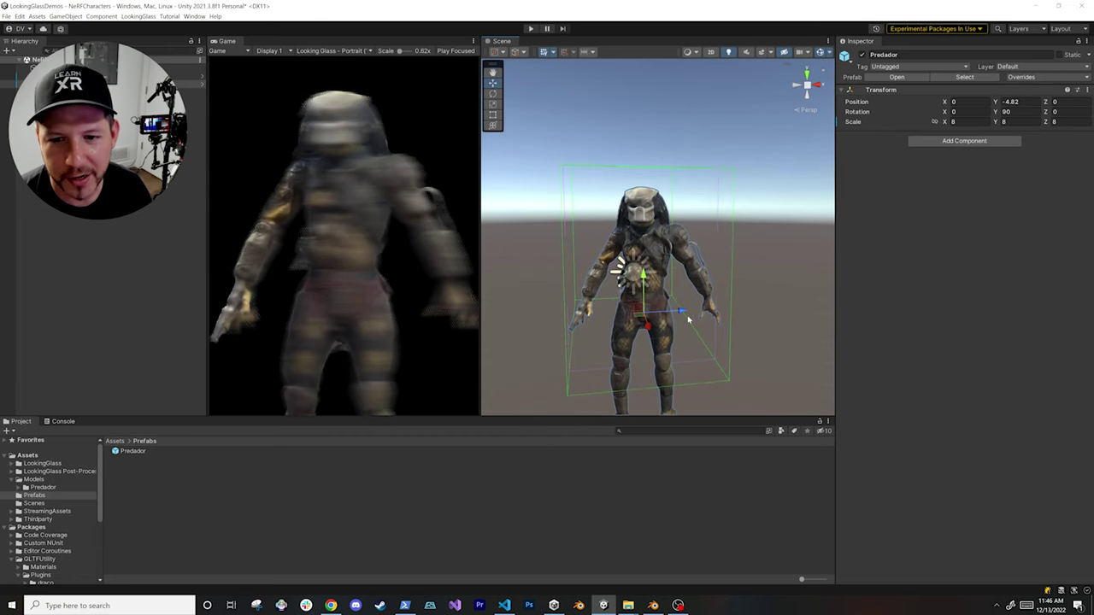
{"action": "key", "text": "e"}
{"action": "key", "text": "w"}
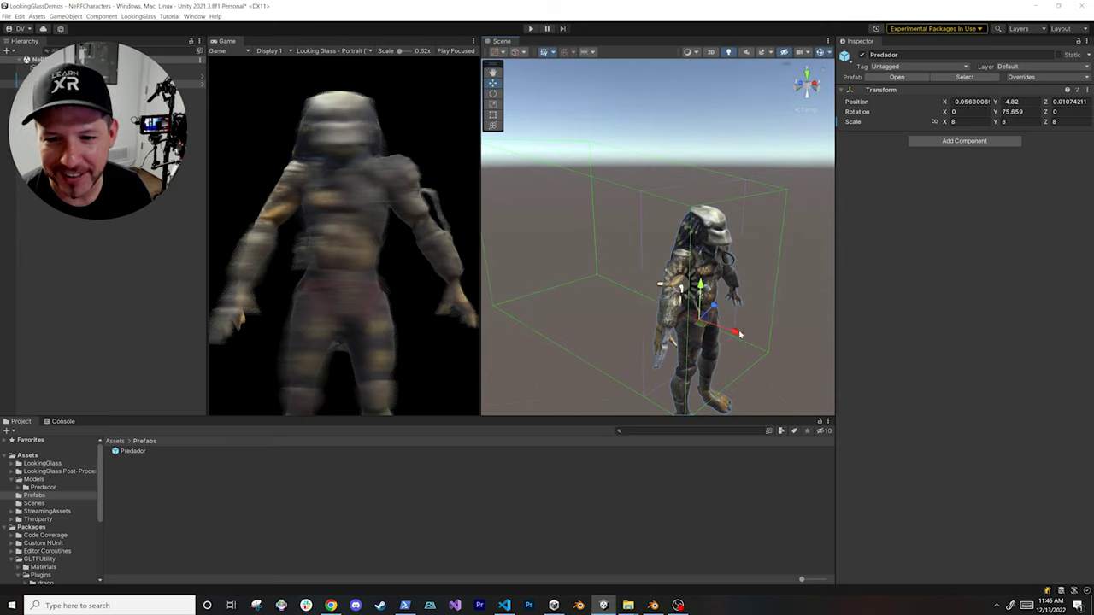
Switch the transform handles to global orientation and move the Predador to about Y -5.35, Z 0.8.
{"action": "left_click", "coordinate": [525, 51]}
{"action": "left_click", "coordinate": [531, 63]}
{"action": "left_click_drag", "start_coordinate": [672, 308], "coordinate": [666, 301]}
{"action": "left_click_drag", "start_coordinate": [754, 358], "coordinate": [646, 355], "text": "alt"}
{"action": "left_click_drag", "start_coordinate": [642, 287], "coordinate": [643, 306]}
{"action": "middle_click_drag", "start_coordinate": [733, 292], "coordinate": [727, 260]}
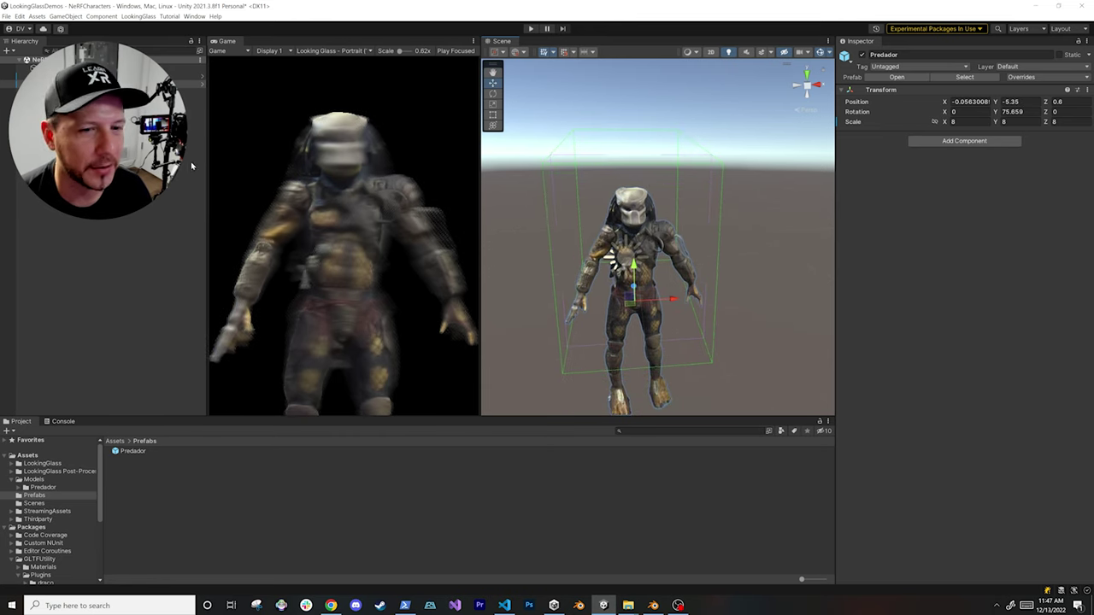
Save the scene and enable Show Hologram Preview on the Hologram Camera.
{"action": "left_click", "coordinate": [64, 77]}
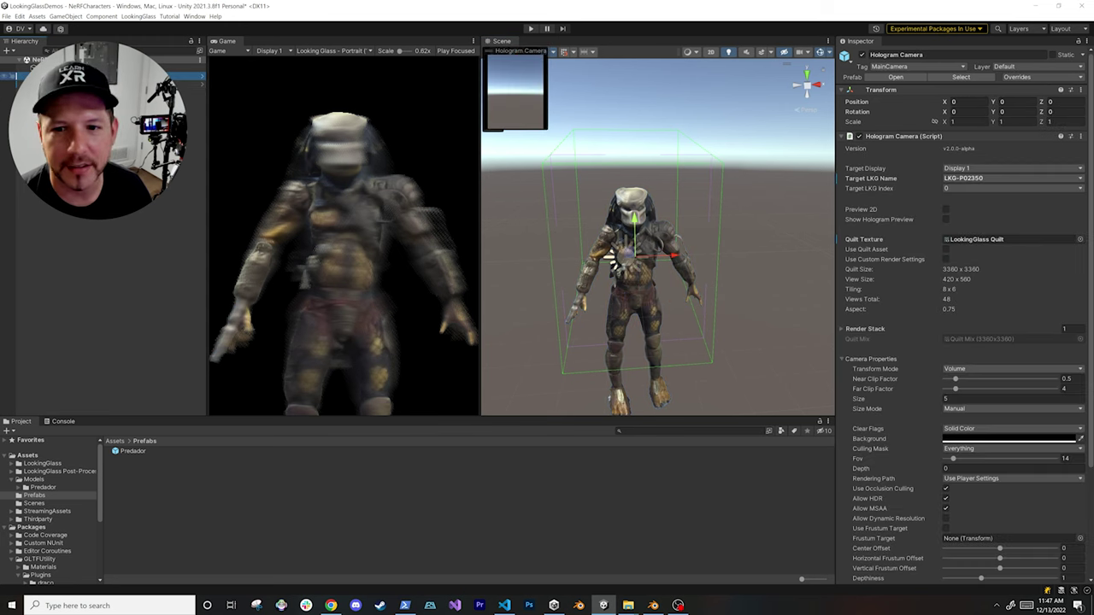
{"action": "key", "text": "ctrl+s"}
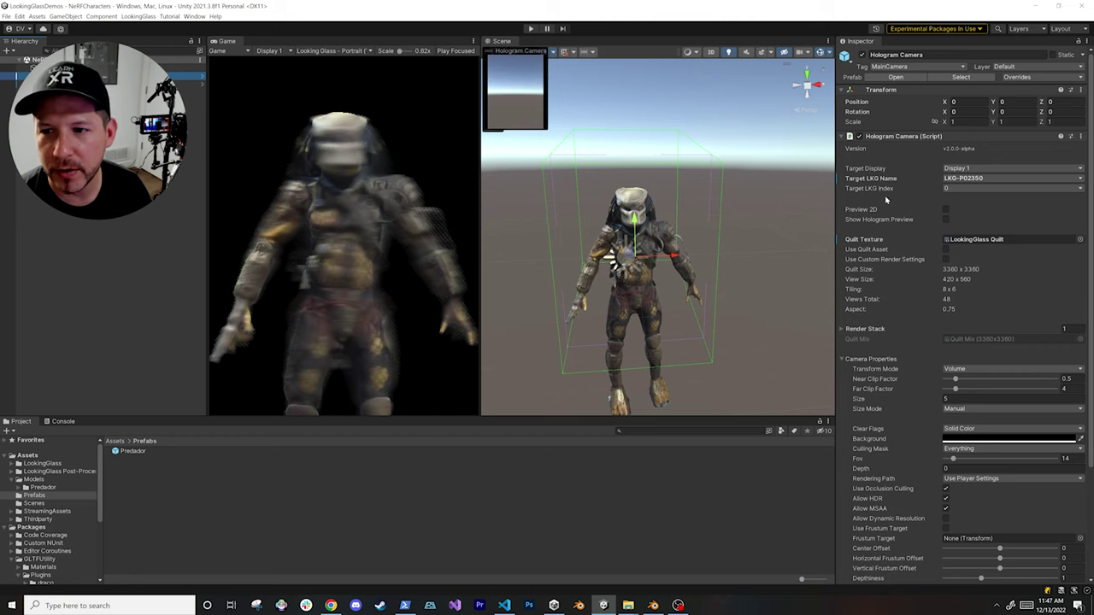
{"action": "left_click", "coordinate": [946, 220]}
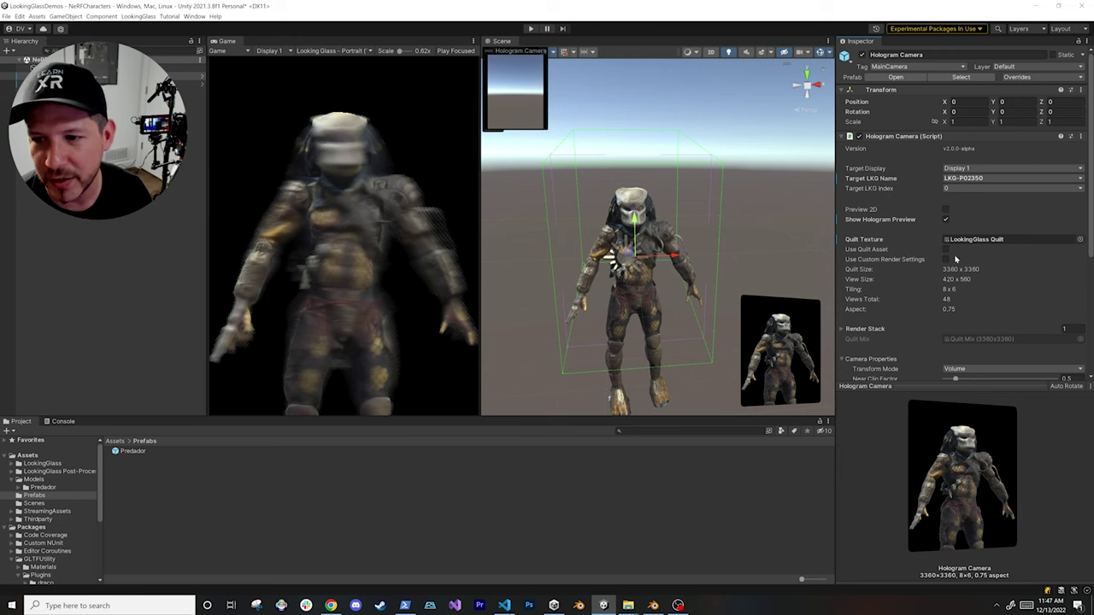
Toggle the Looking Glass preview, and try Preview 2D on the Hologram Camera before turning it off again.
{"action": "scroll", "coordinate": [971, 262], "scroll_direction": "down", "scroll_amount": 12}
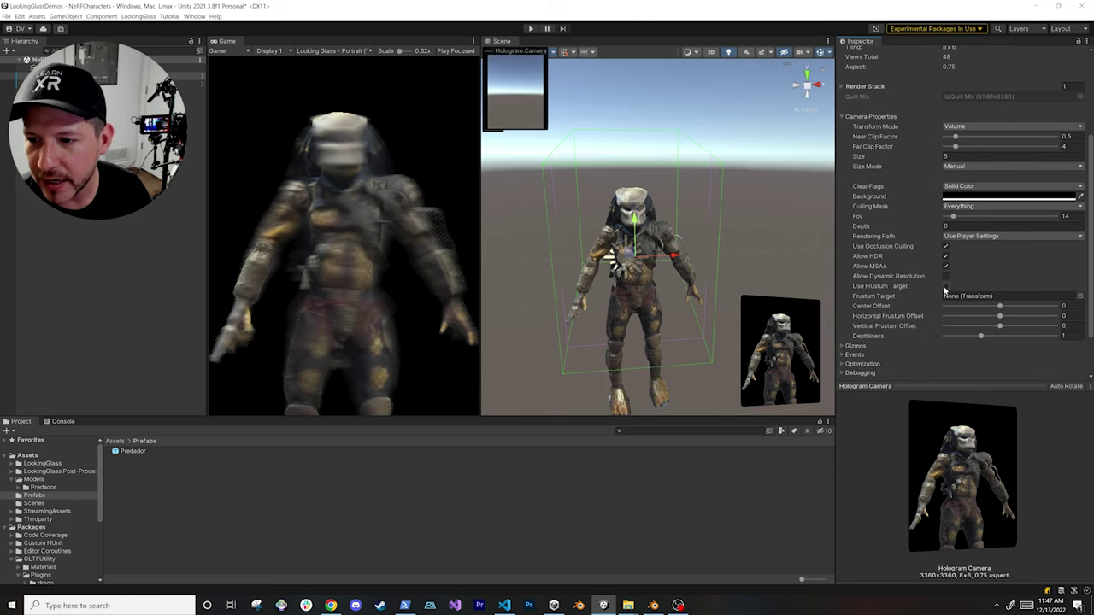
{"action": "left_click", "coordinate": [947, 309]}
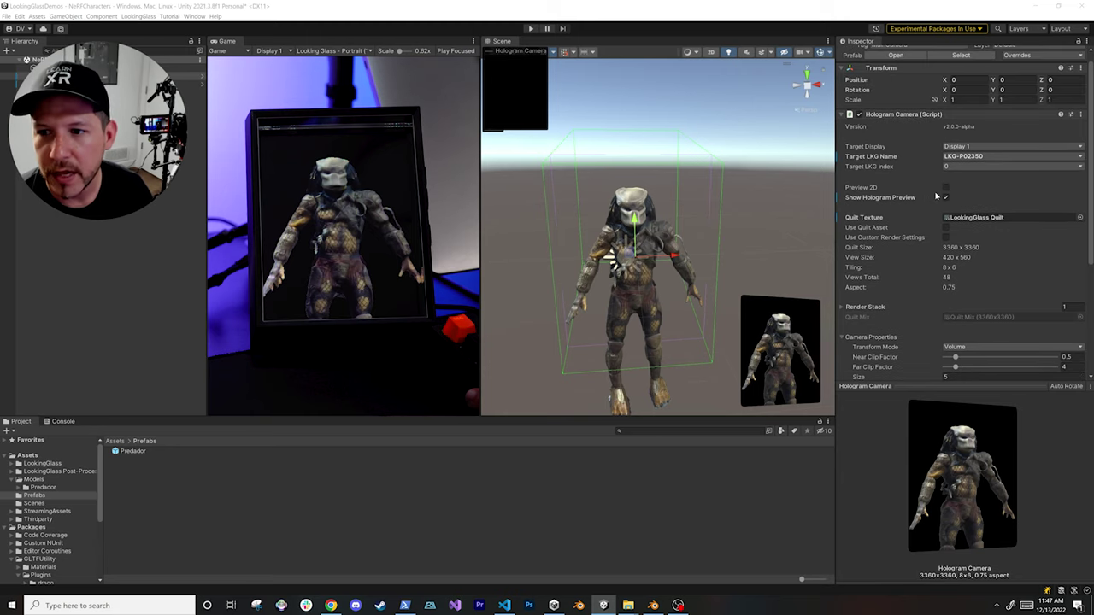
{"action": "left_click", "coordinate": [945, 188]}
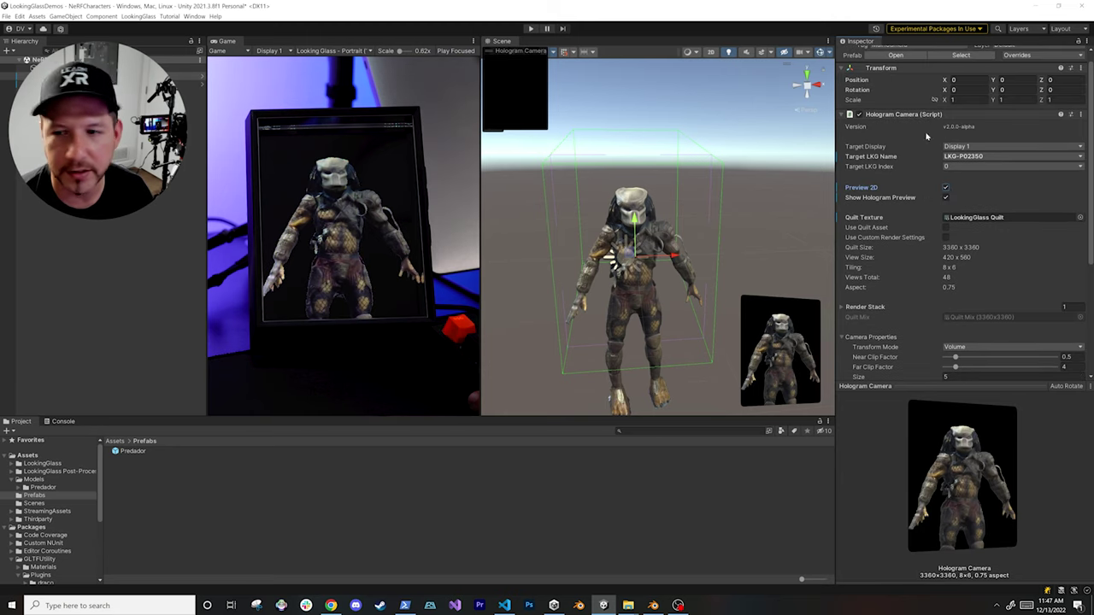
{"action": "left_click", "coordinate": [945, 188]}
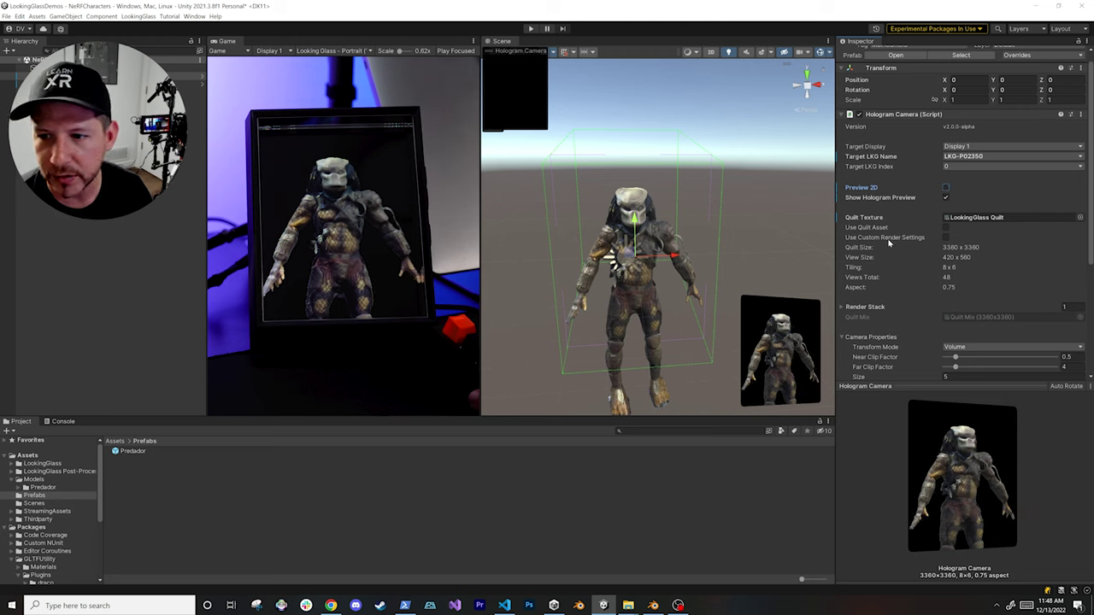
Set the Hologram Camera's near clip factor to about 0.66 and far clip factor to about 10.8.
{"action": "scroll", "coordinate": [906, 248], "scroll_direction": "down", "scroll_amount": 5}
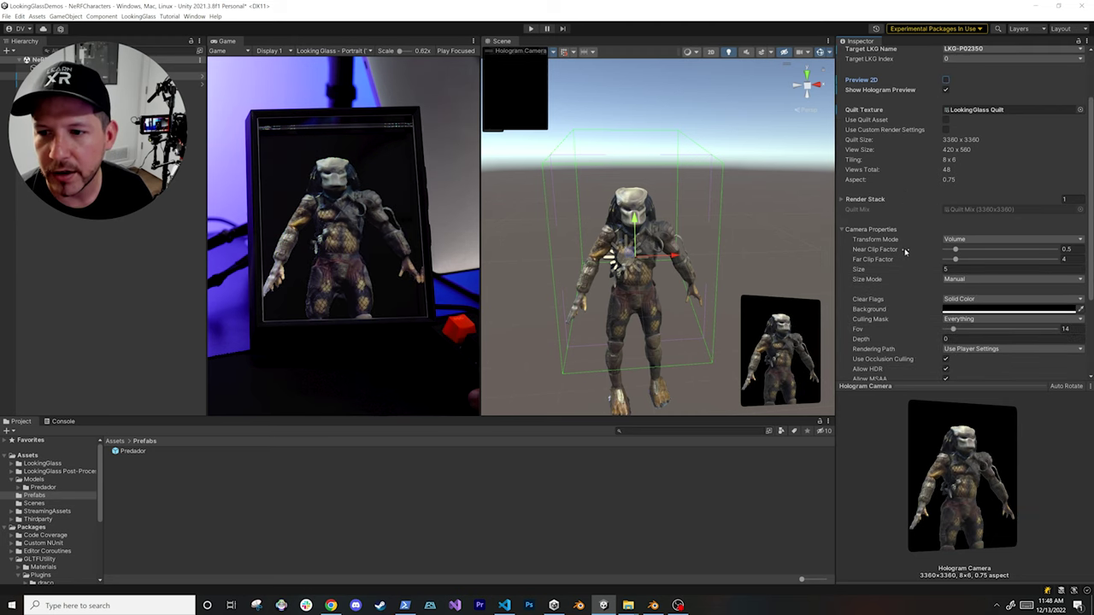
{"action": "scroll", "coordinate": [906, 188], "scroll_direction": "down", "scroll_amount": 3}
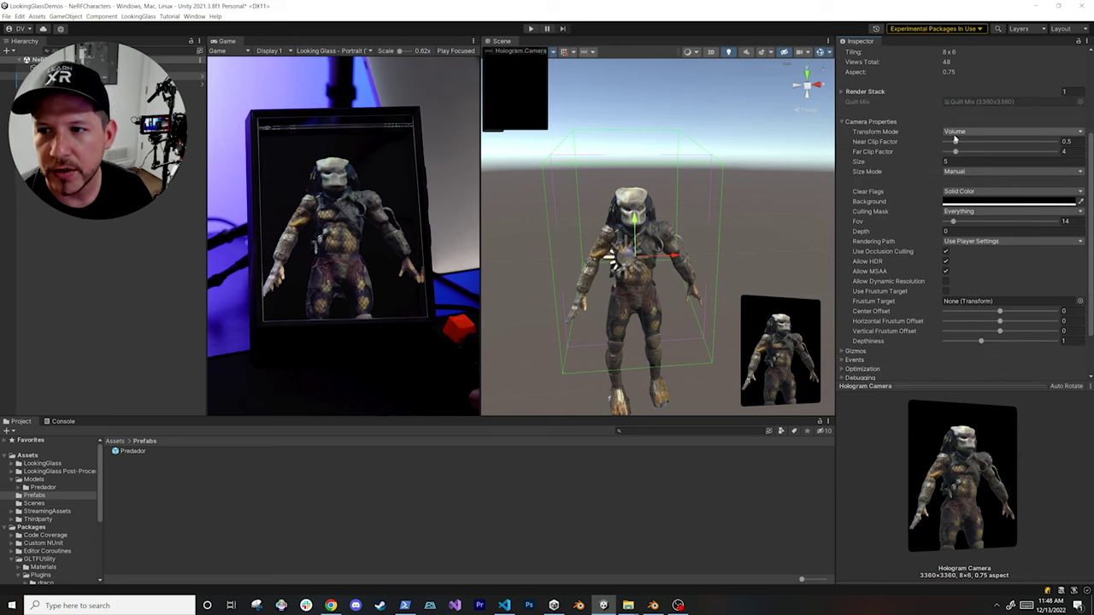
{"action": "mouse_move", "coordinate": [955, 146]}
{"action": "left_mouse_down"}
{"action": "mouse_move", "coordinate": [972, 145]}
{"action": "mouse_move", "coordinate": [935, 151]}
{"action": "mouse_move", "coordinate": [975, 151]}
{"action": "left_mouse_up"}
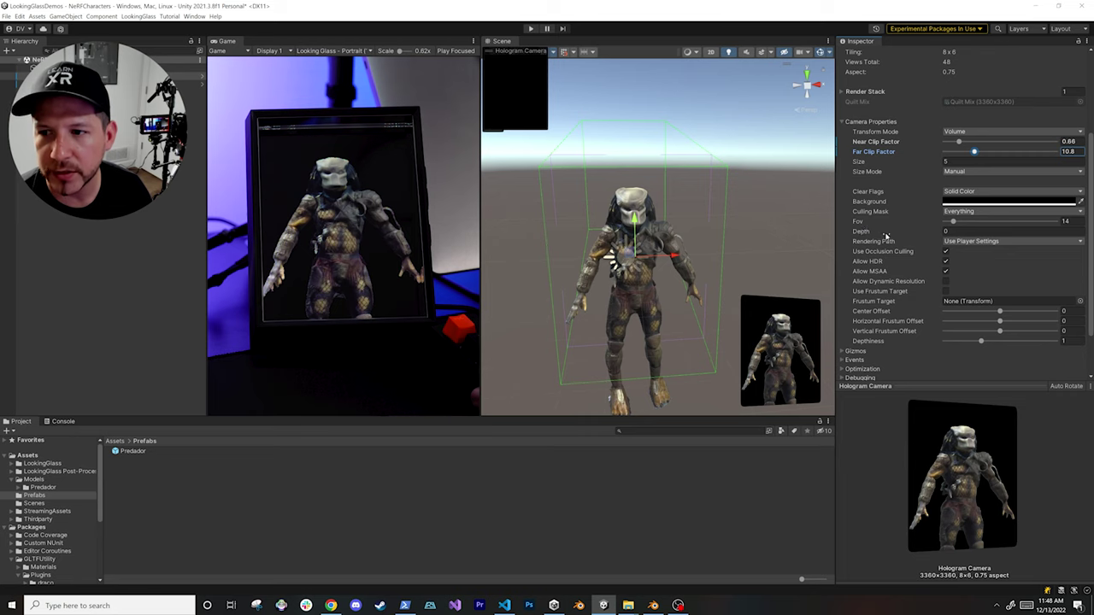
Adjust the Hologram Camera's Depthiness to about 1.28 and rotate its hologram preview to check the depth.
{"action": "scroll", "coordinate": [906, 223], "scroll_direction": "down", "scroll_amount": 1}
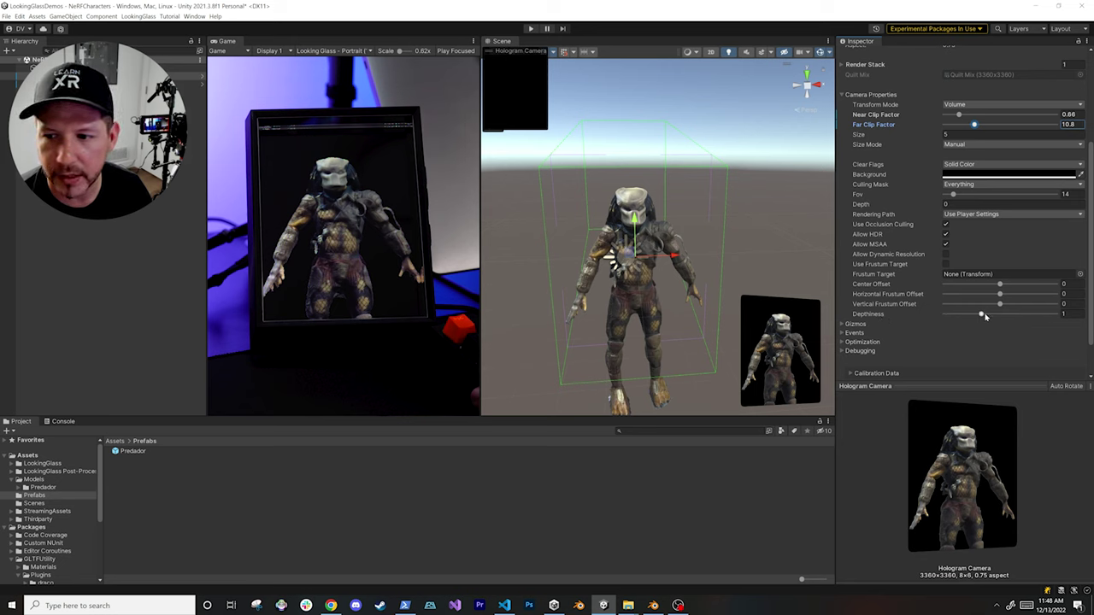
{"action": "left_click_drag", "start_coordinate": [982, 314], "coordinate": [1015, 314]}
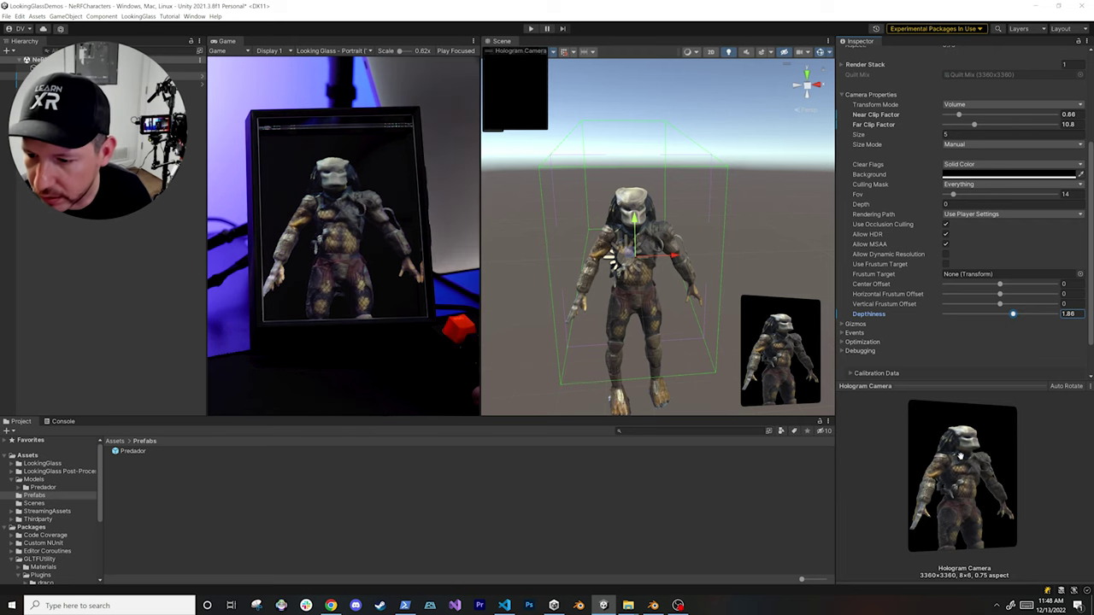
{"action": "left_click_drag", "start_coordinate": [1009, 314], "coordinate": [927, 331]}
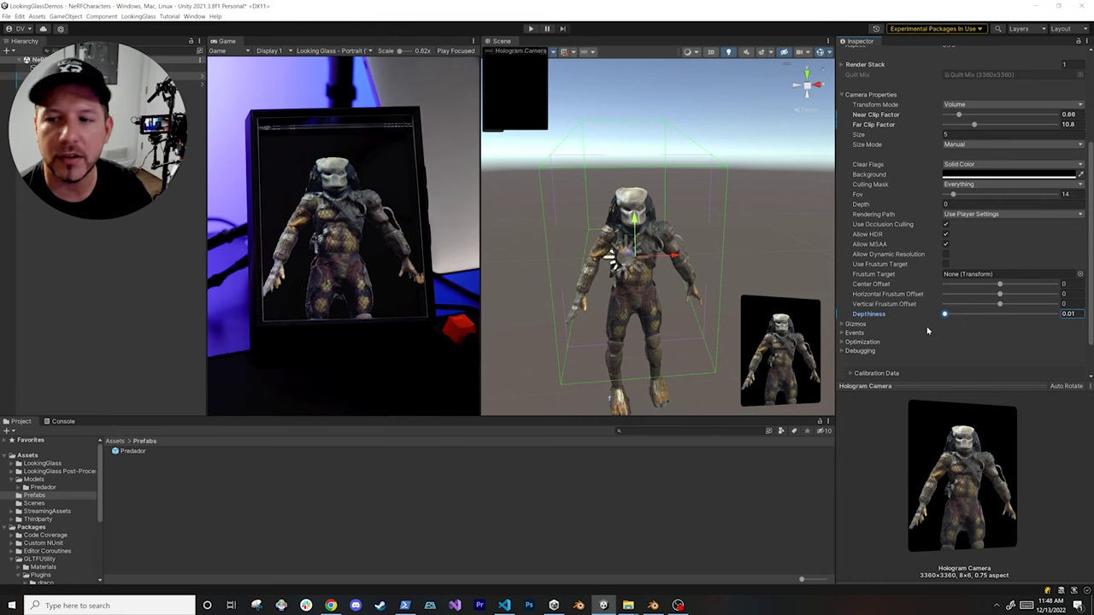
{"action": "left_click_drag", "start_coordinate": [945, 314], "coordinate": [978, 315]}
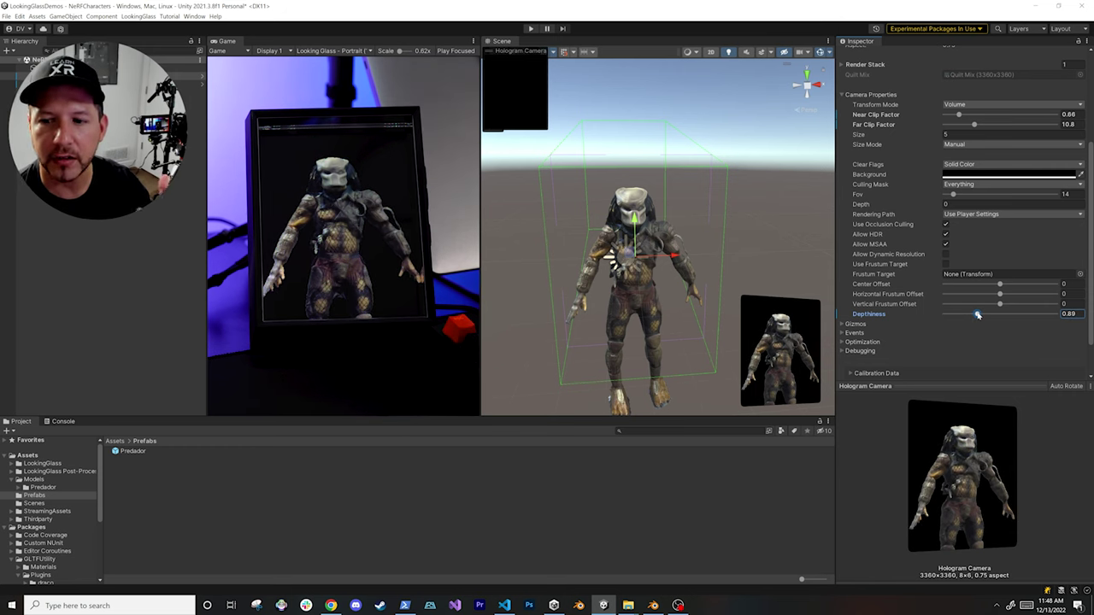
{"action": "mouse_move", "coordinate": [977, 315]}
{"action": "left_mouse_down"}
{"action": "mouse_move", "coordinate": [991, 312]}
{"action": "mouse_move", "coordinate": [947, 313]}
{"action": "mouse_move", "coordinate": [993, 314]}
{"action": "left_mouse_up"}
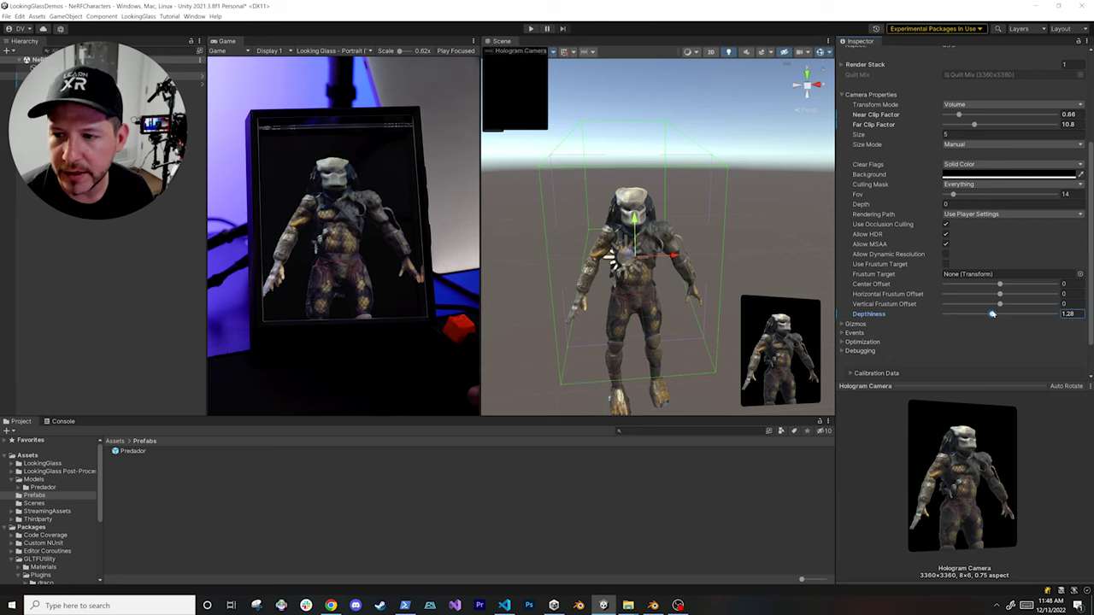
{"action": "left_click_drag", "start_coordinate": [996, 443], "coordinate": [1001, 494]}
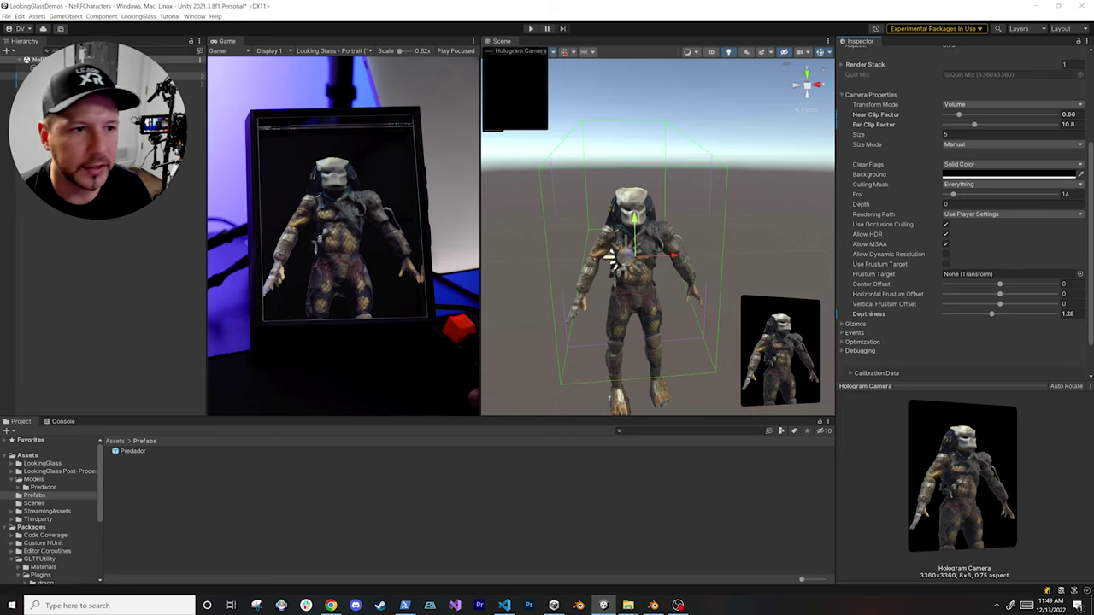
Expand the Hologram Camera's Quilt Capture and Block Uploader components and review their capture and upload settings.
{"action": "scroll", "coordinate": [912, 233], "scroll_direction": "down", "scroll_amount": 3}
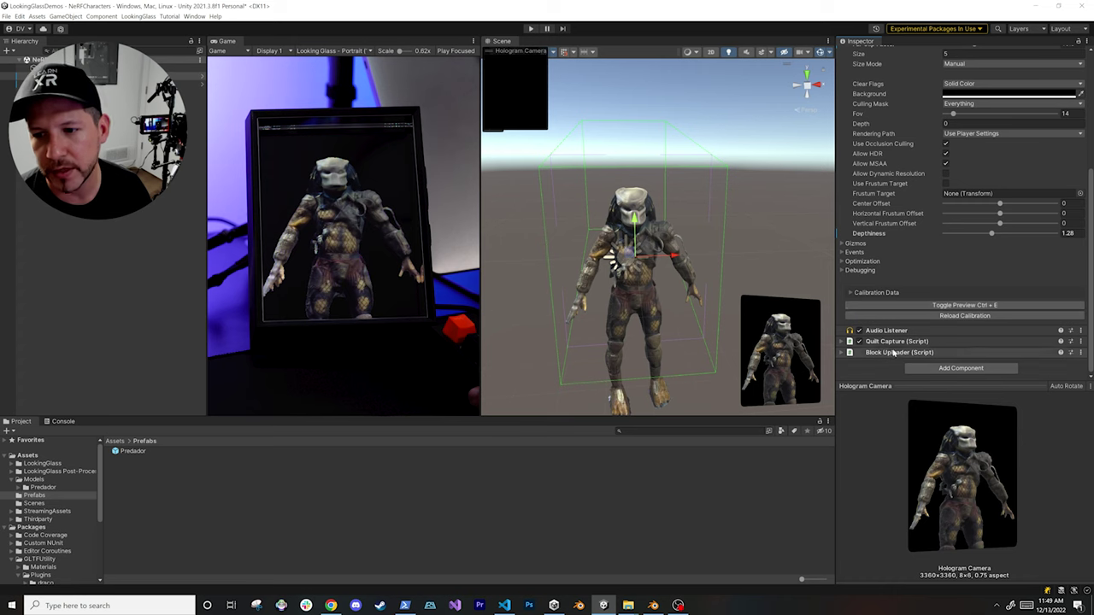
{"action": "left_click", "coordinate": [896, 341]}
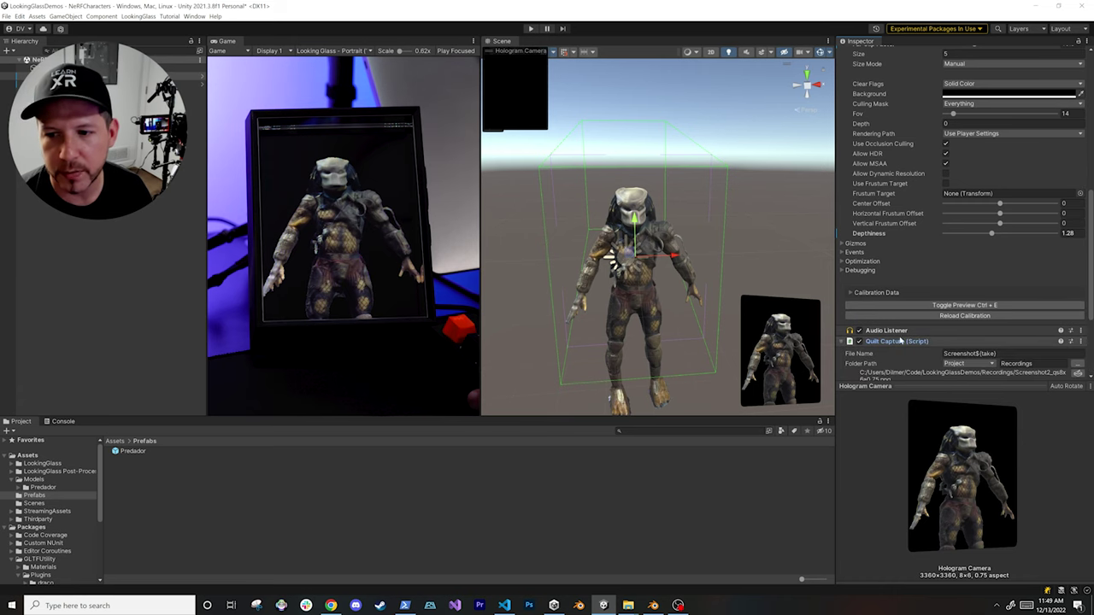
{"action": "scroll", "coordinate": [921, 318], "scroll_direction": "down", "scroll_amount": 5}
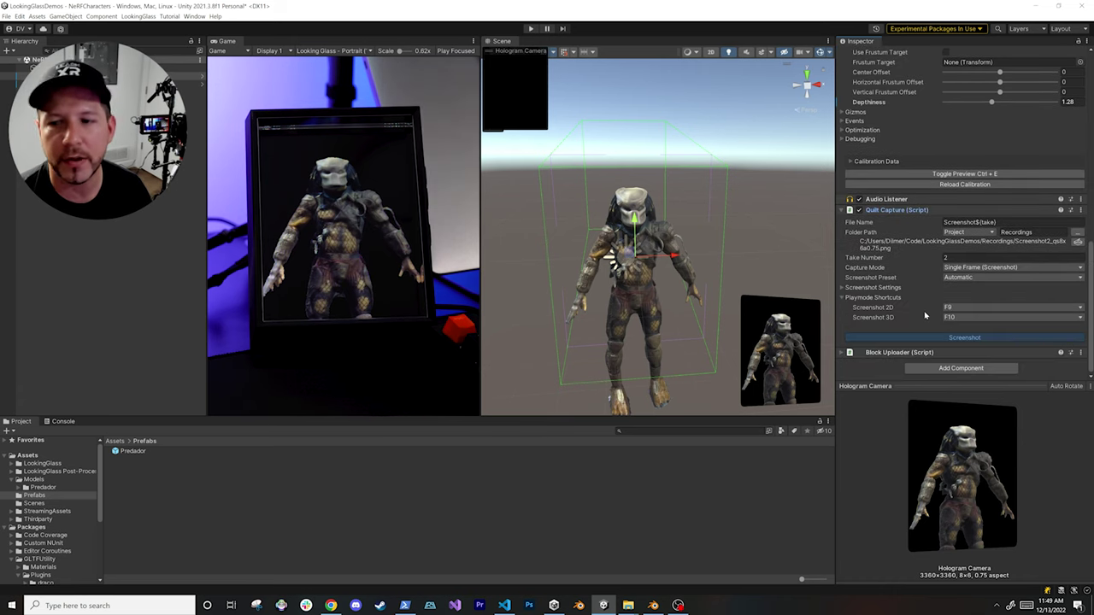
{"action": "left_click", "coordinate": [891, 353]}
{"action": "scroll", "coordinate": [922, 300], "scroll_direction": "down", "scroll_amount": 4}
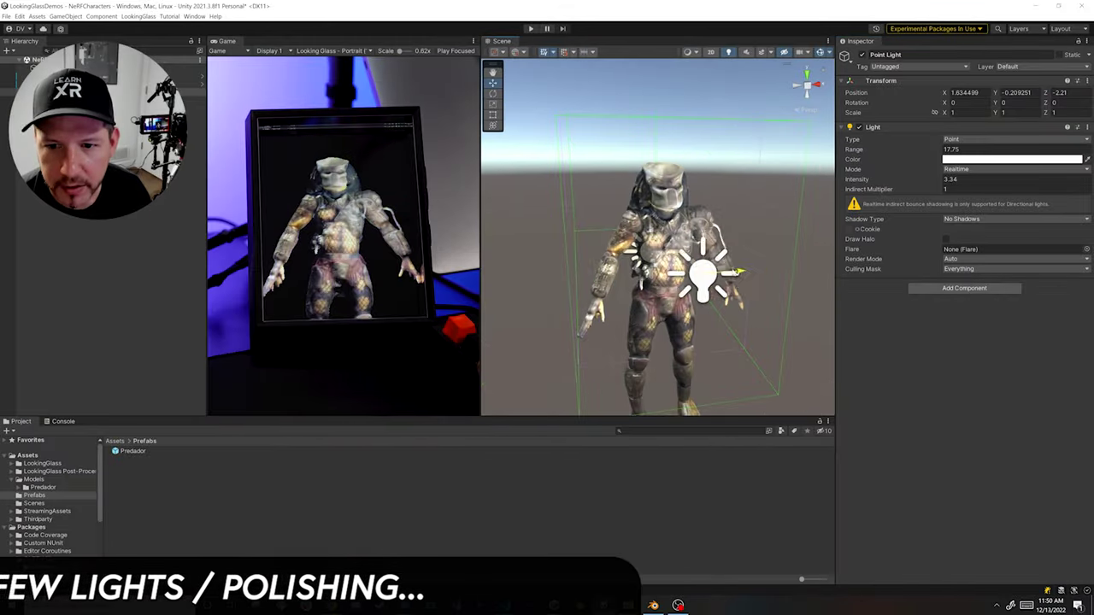
Shift the point light sideways in front of the character and change its light color from the color picker.
{"action": "left_click_drag", "start_coordinate": [740, 271], "coordinate": [710, 270]}
{"action": "left_click", "coordinate": [964, 160]}
{"action": "left_click", "coordinate": [1001, 225]}
{"action": "left_click", "coordinate": [1062, 148]}
Duplicate the point light, color the copy red, raise it beside the character, and save the scene.
{"action": "key", "text": "ctrl+d"}
{"action": "left_click", "coordinate": [946, 161]}
{"action": "left_click", "coordinate": [1050, 232]}
{"action": "left_click_drag", "start_coordinate": [702, 205], "coordinate": [710, 162]}
{"action": "left_click_drag", "start_coordinate": [675, 256], "coordinate": [726, 247], "text": "alt"}
{"action": "key", "text": "ctrl+s"}
Raise the red point light further to about the character's head height and set its shadow type to Soft Shadows.
{"action": "left_click_drag", "start_coordinate": [727, 157], "coordinate": [727, 133]}
{"action": "left_click", "coordinate": [966, 220]}
{"action": "left_click", "coordinate": [971, 248]}
Set the yellow point light's shadow type to Soft Shadows and save the scene.
{"action": "scroll", "coordinate": [654, 248], "scroll_direction": "up", "scroll_amount": 5}
{"action": "scroll", "coordinate": [654, 248], "scroll_direction": "down", "scroll_amount": 2}
{"action": "left_click", "coordinate": [535, 289]}
{"action": "left_click", "coordinate": [963, 219]}
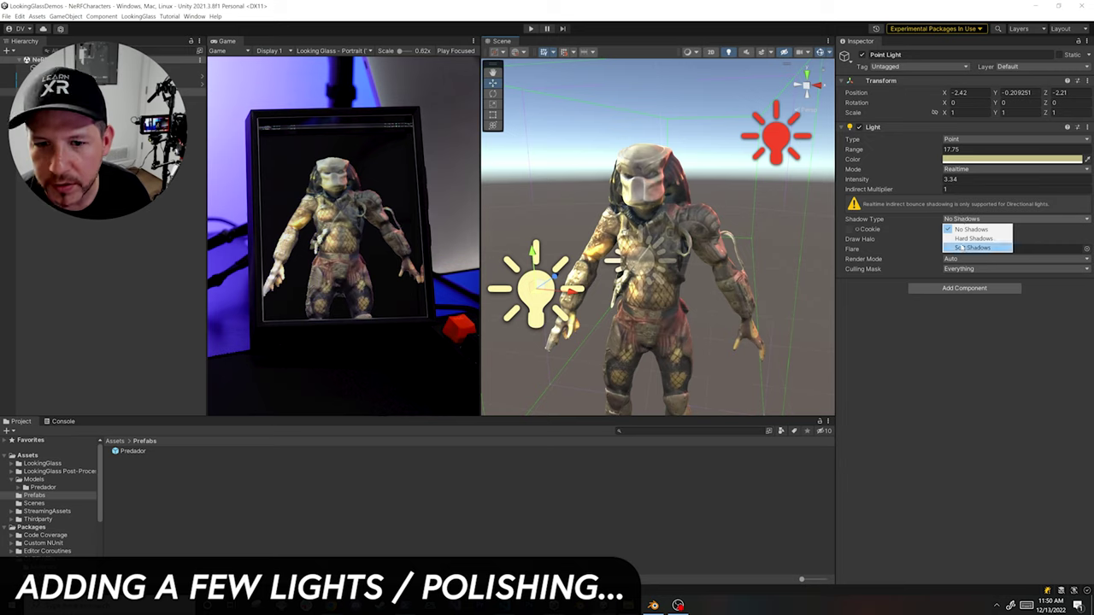
{"action": "left_click", "coordinate": [974, 247]}
{"action": "key", "text": "ctrl+s"}
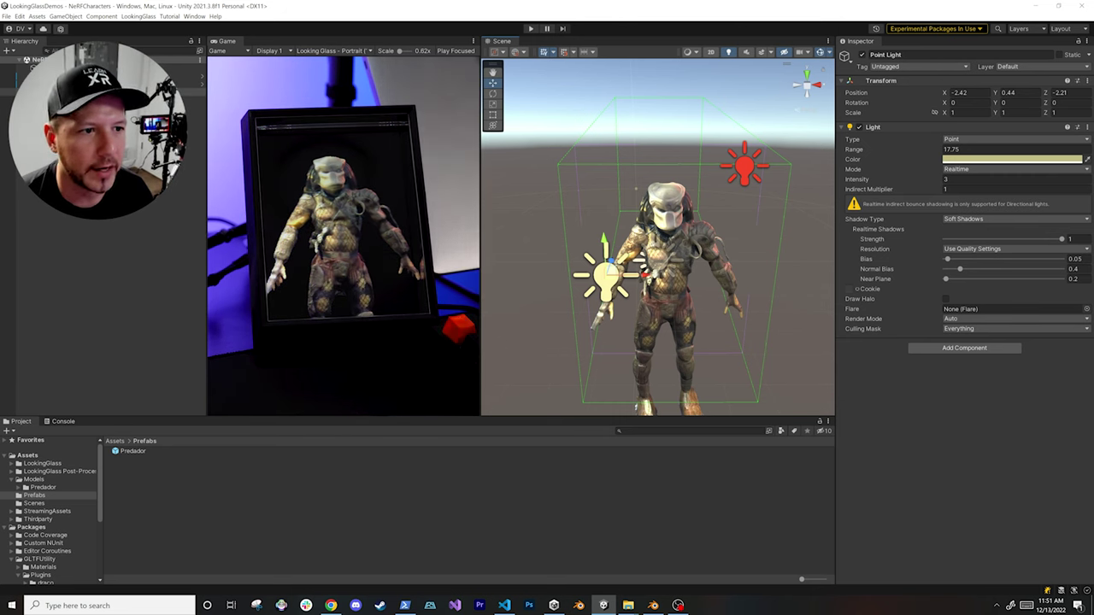
Add the Orbit Control script component to the Hologram Camera.
{"action": "left_click", "coordinate": [69, 76]}
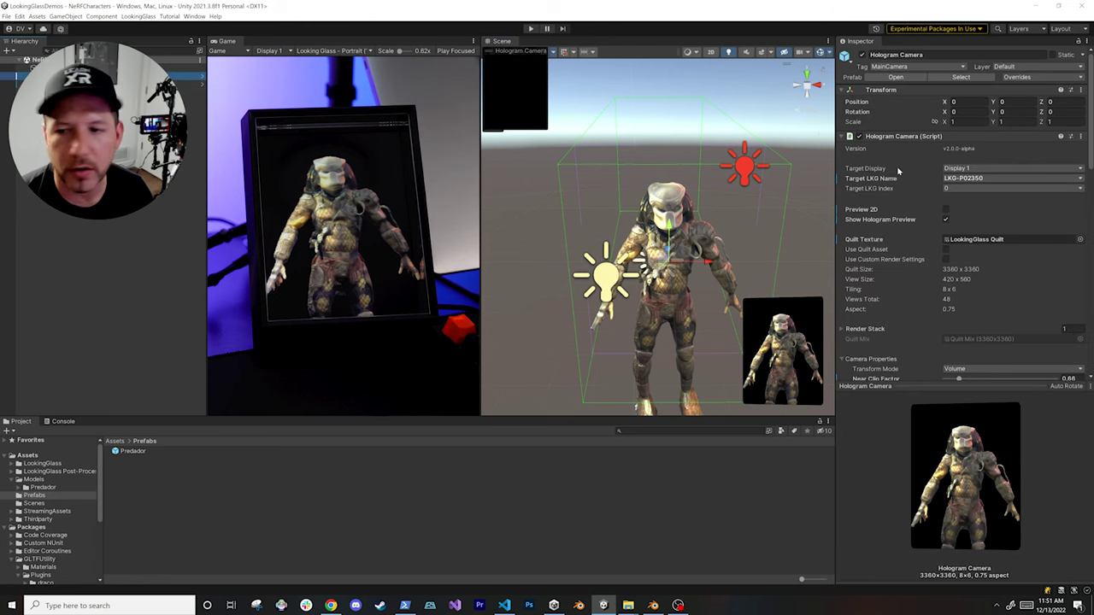
{"action": "scroll", "coordinate": [918, 206], "scroll_direction": "down", "scroll_amount": 12}
{"action": "scroll", "coordinate": [907, 316], "scroll_direction": "down", "scroll_amount": 2}
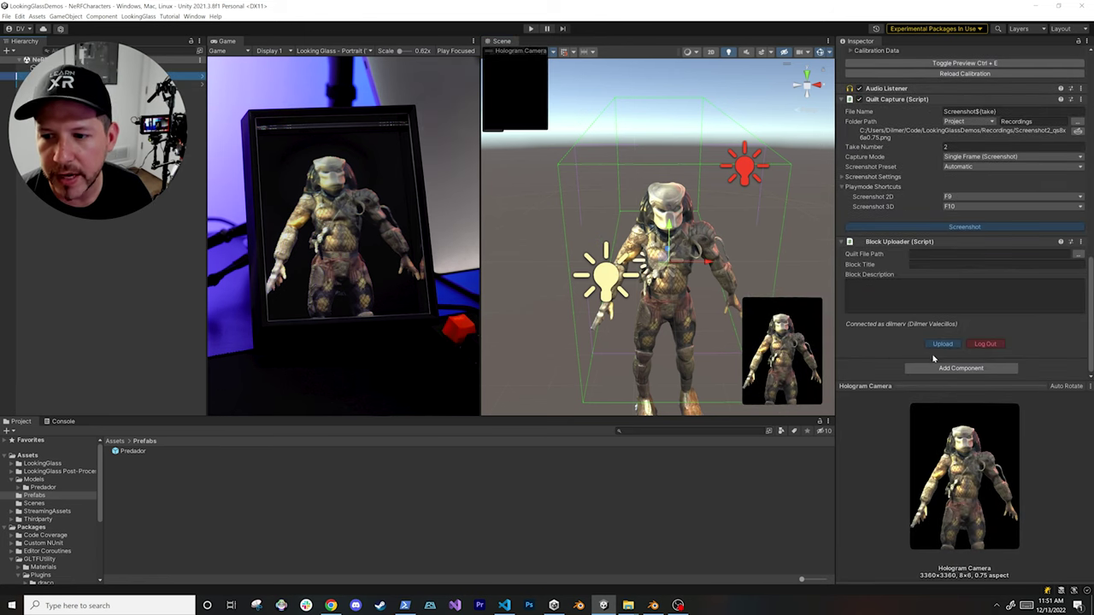
{"action": "left_click", "coordinate": [929, 368]}
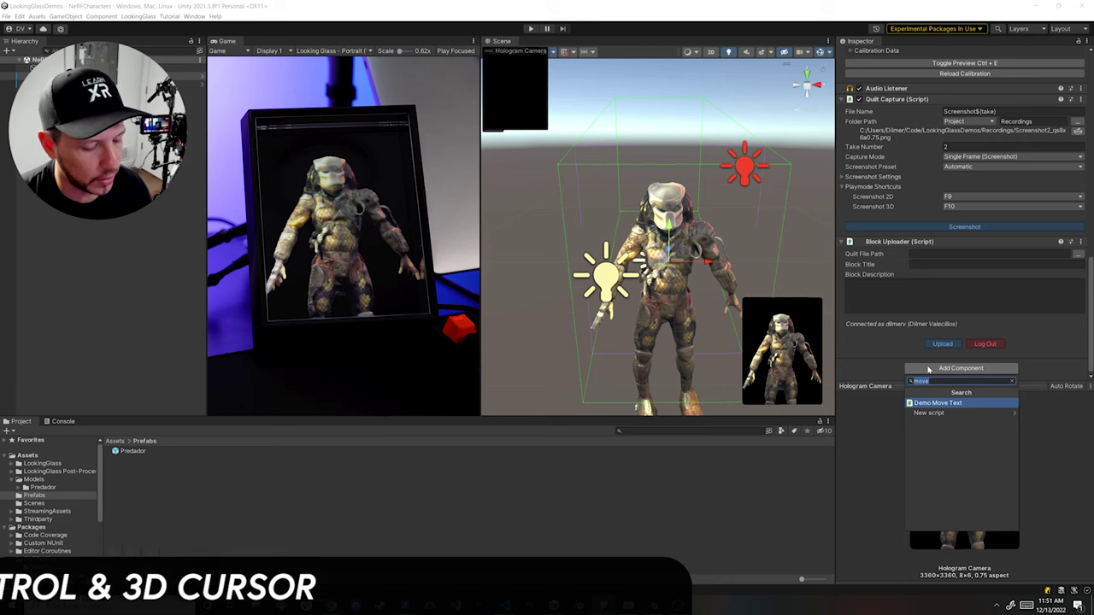
{"action": "type", "text": "orb"}
{"action": "key", "text": "Return"}
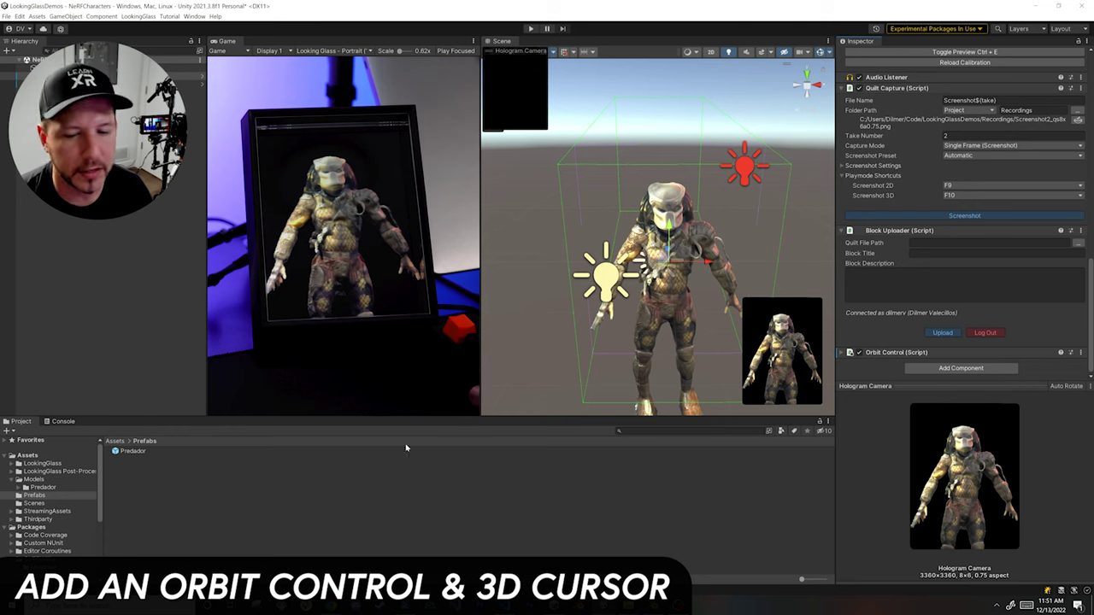
Search the project assets for the 3D cursor.
{"action": "left_click", "coordinate": [659, 430]}
{"action": "type", "text": "3d cur"}
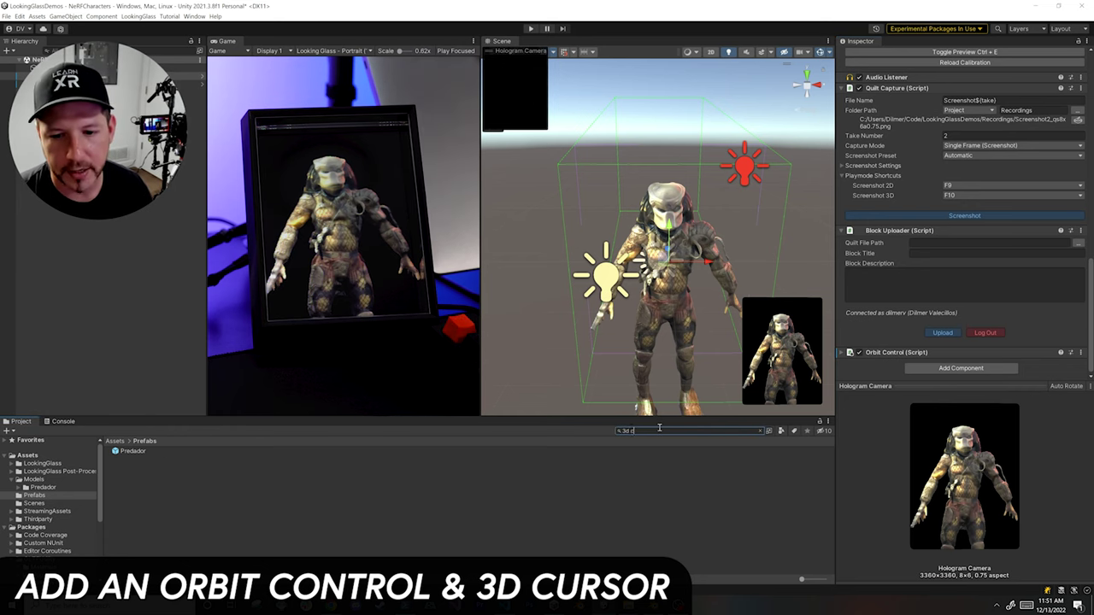